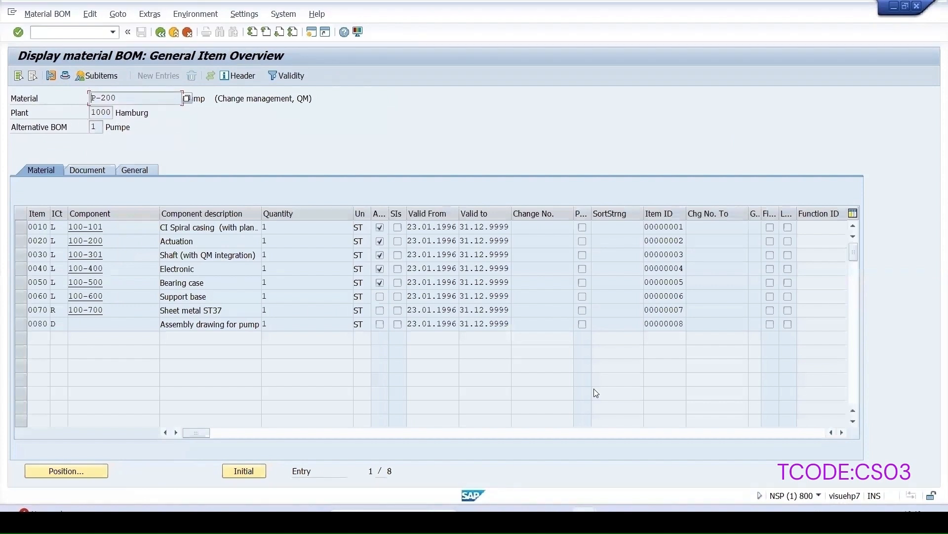
- Open the BOM header of material P-200 and display the technical information for the BOM status field
click(52, 77)
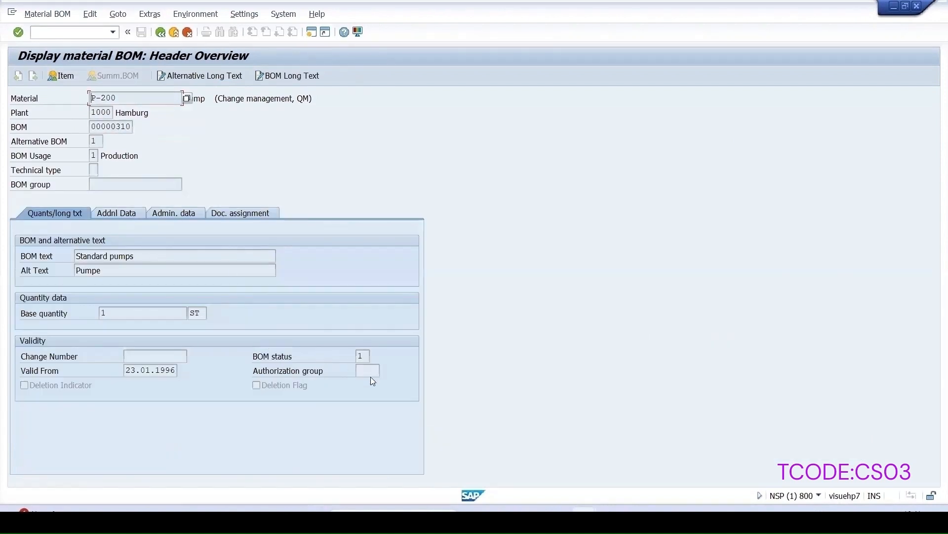
click(365, 357)
key(F1)
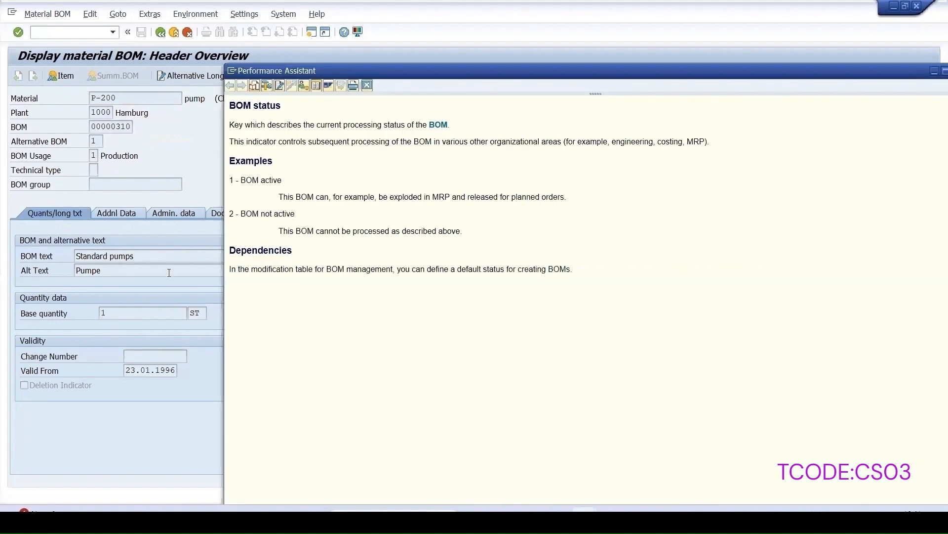
click(264, 87)
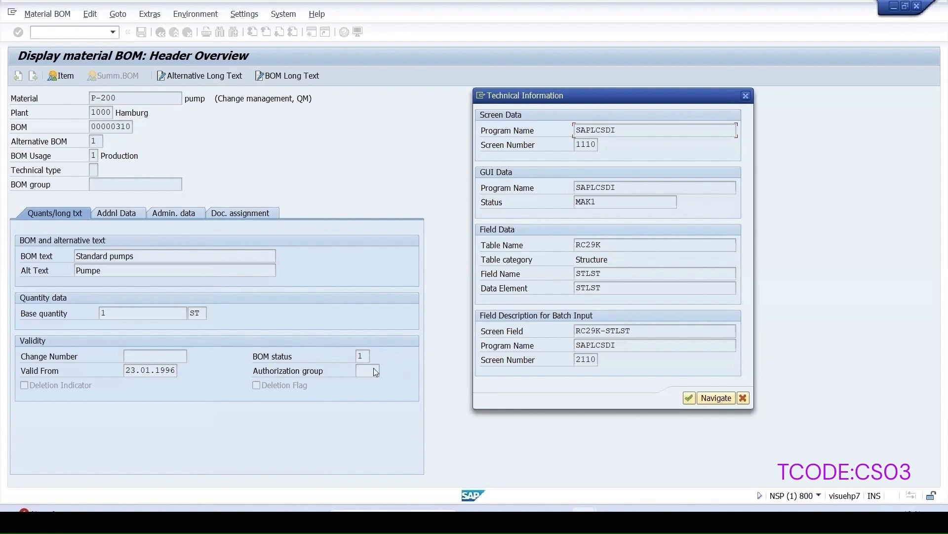
- Examine the table name, table category and field name of the BOM status field, and close its technical information and help
double_click(592, 259)
drag(621, 274, 562, 279)
drag(608, 245, 513, 262)
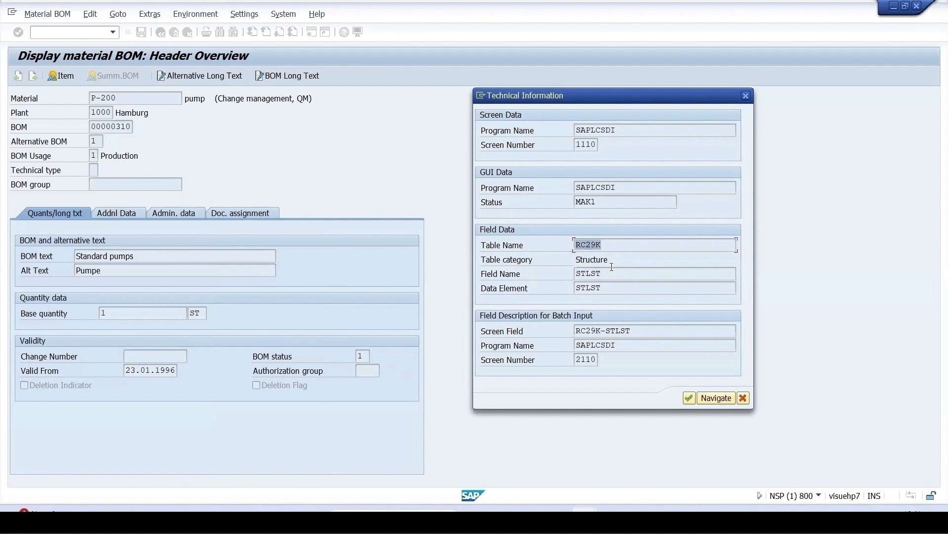
click(505, 262)
click(746, 96)
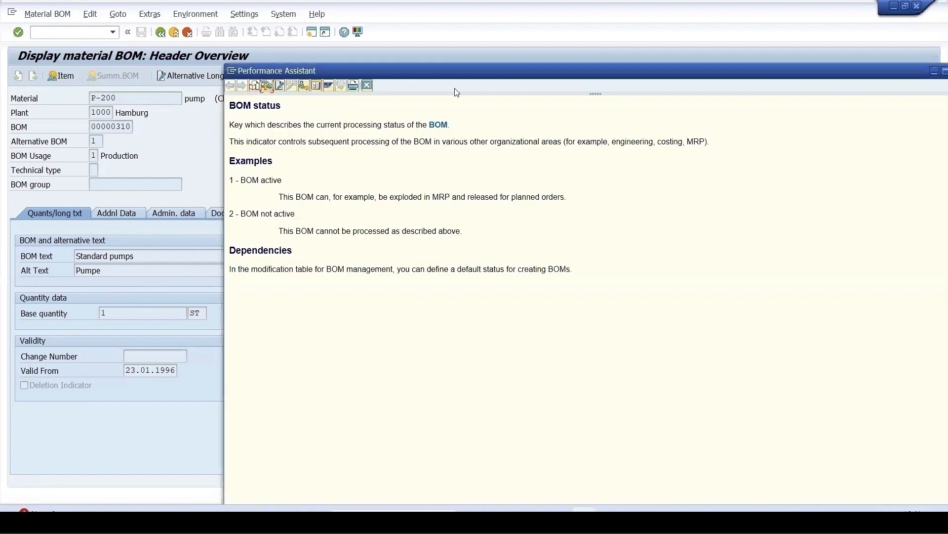
key(Escape)
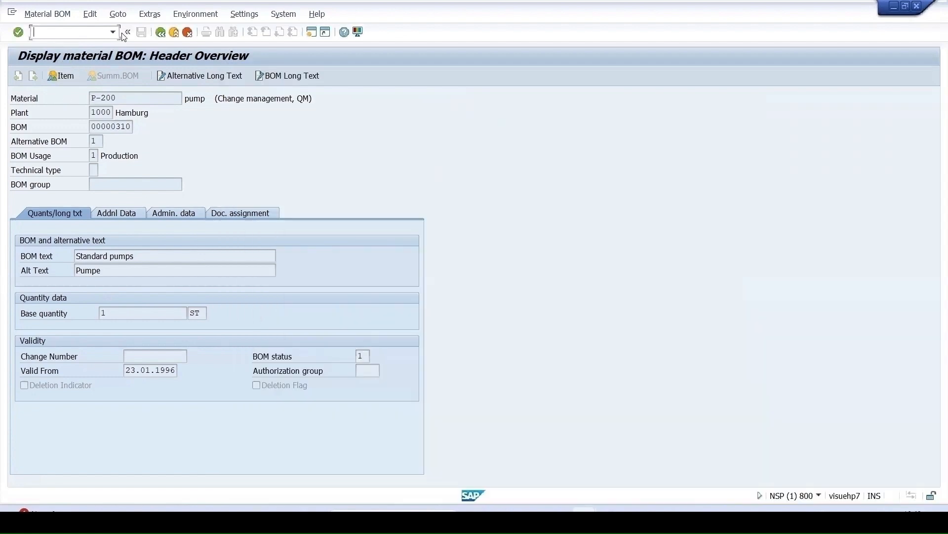
- Open transaction SE16N in a new session, try to load table RC29K, and read the resulting message's details
text(/ose16n)
key(Return)
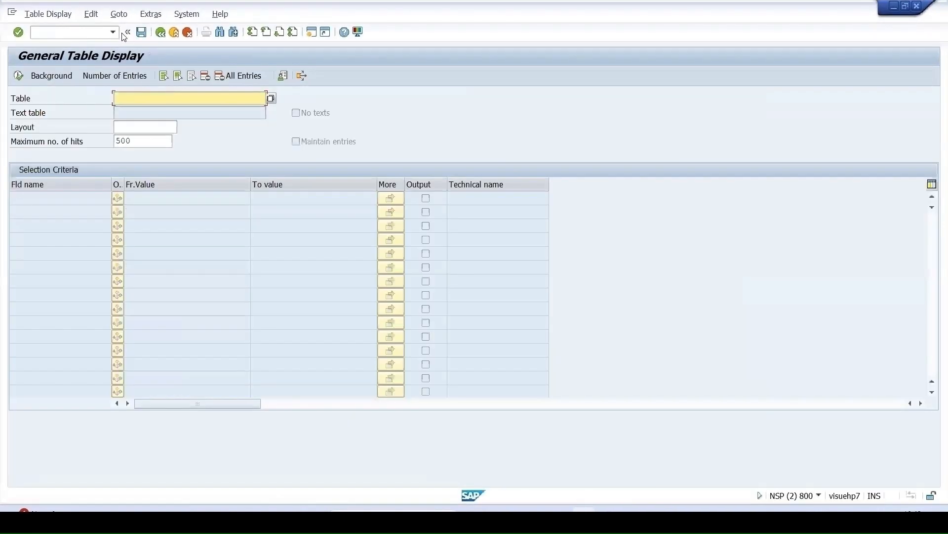
text(RC29K)
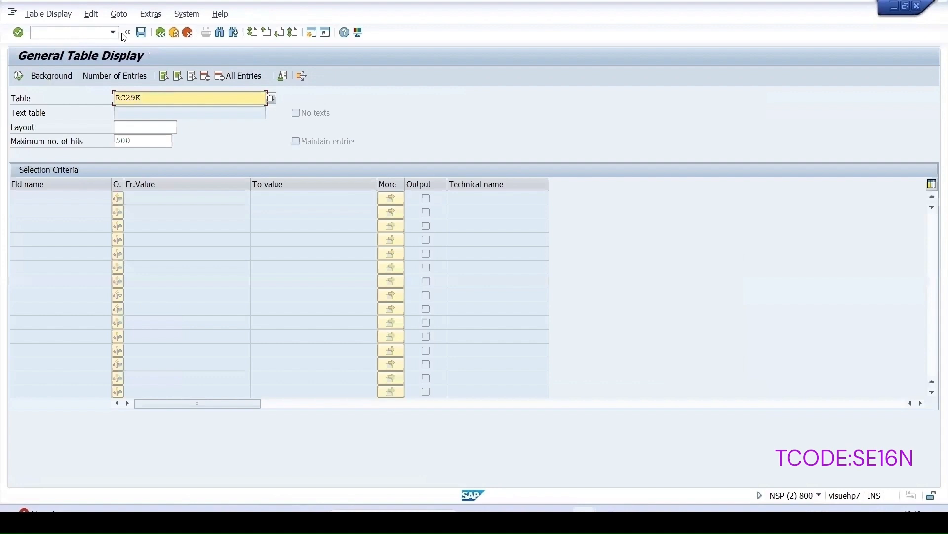
key(Return)
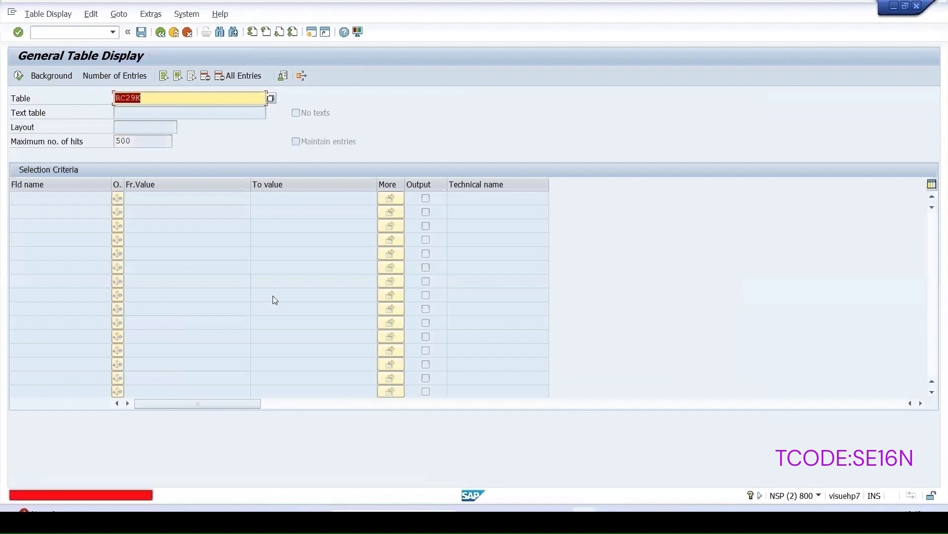
double_click(101, 495)
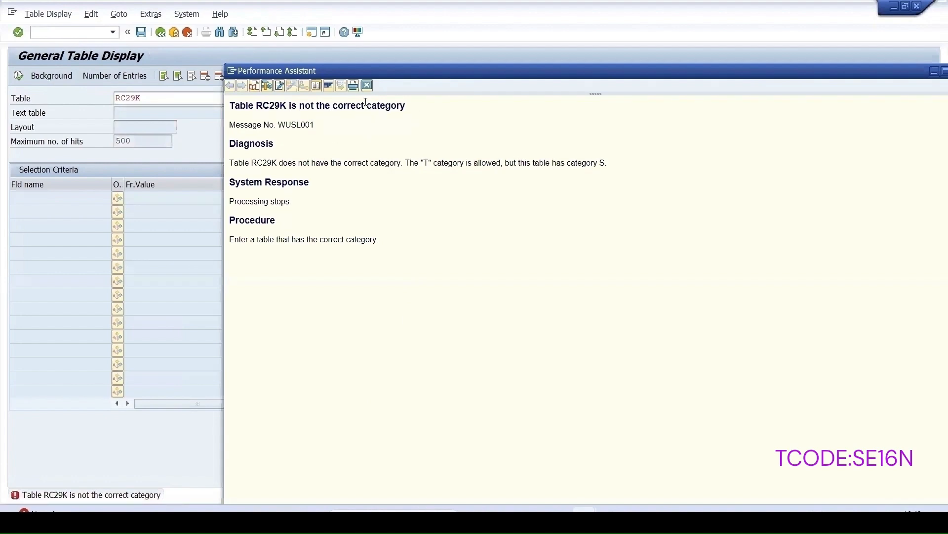
click(368, 86)
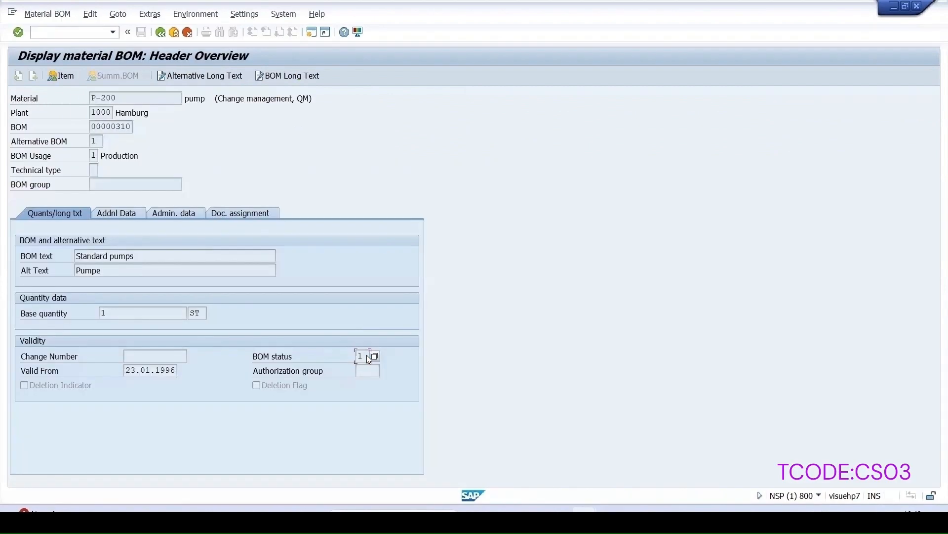
- Open the dictionary structure behind the BOM status field by following field name STLST in its technical information
key(F1)
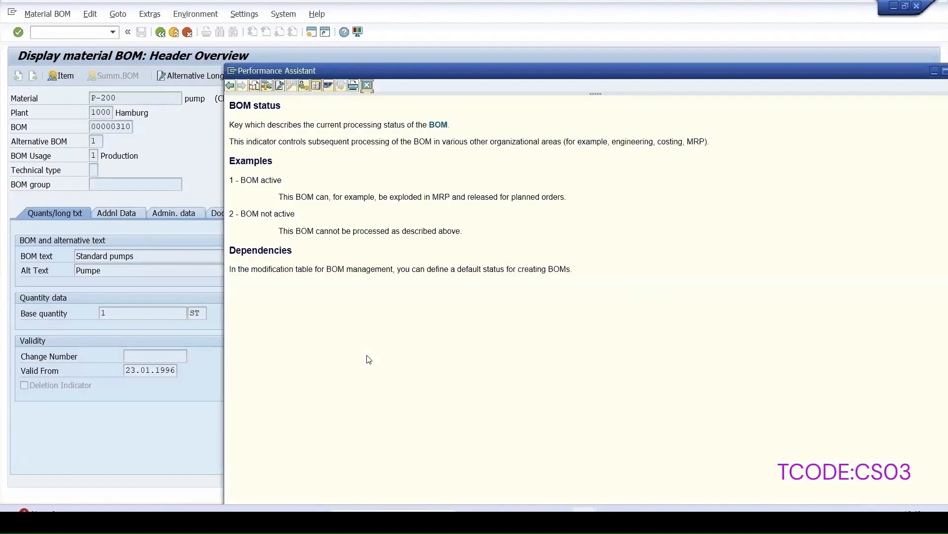
click(267, 86)
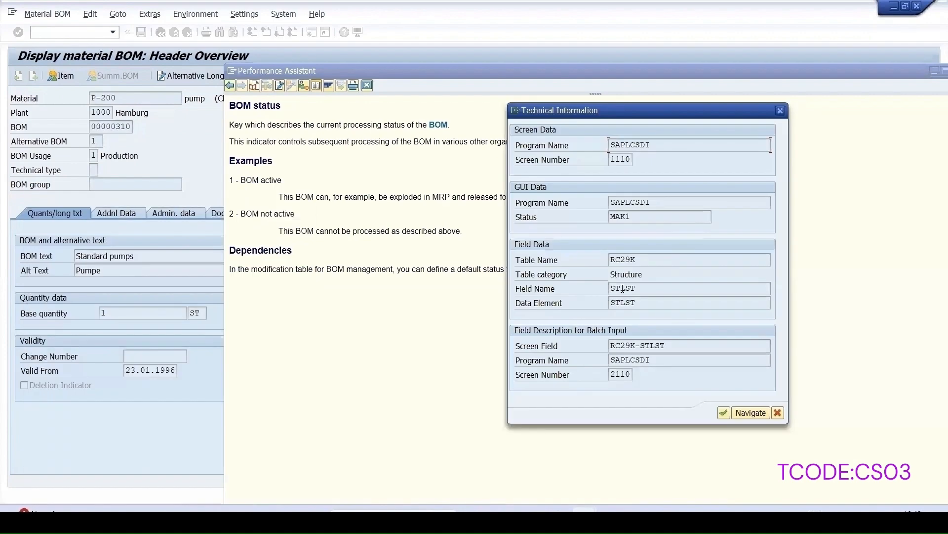
double_click(622, 288)
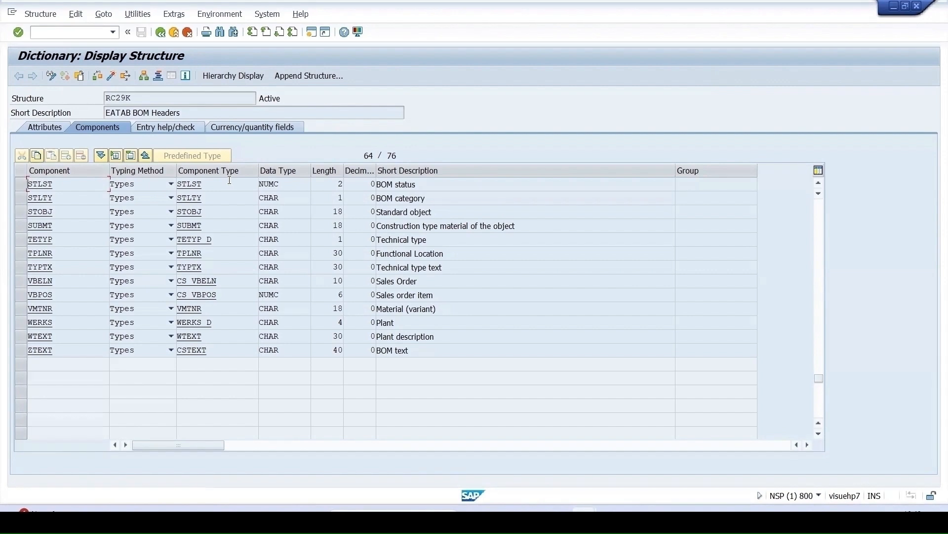
- Copy check table name T415S from the details of component STLST and load that table in General Table Display
double_click(39, 185)
drag(239, 121, 721, 159)
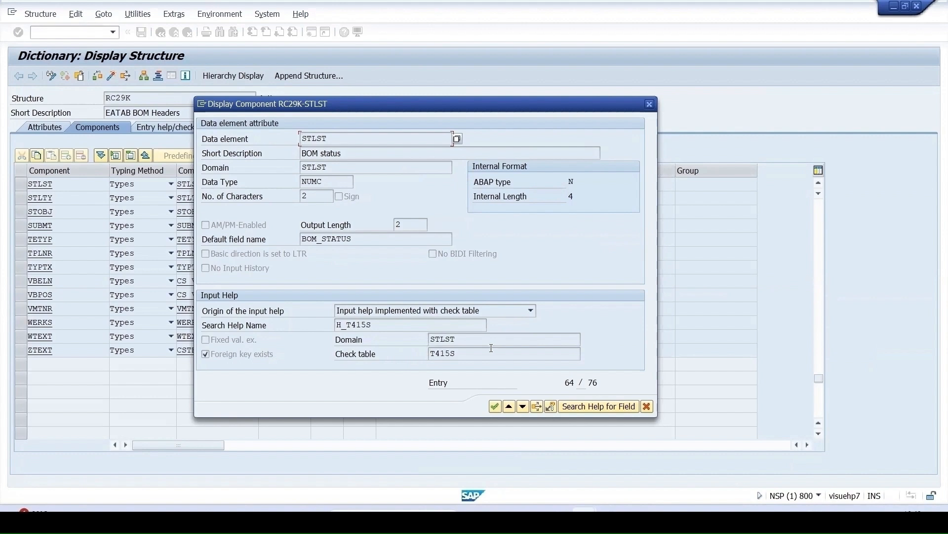
drag(489, 352, 384, 358)
key(ctrl+c)
click(383, 357)
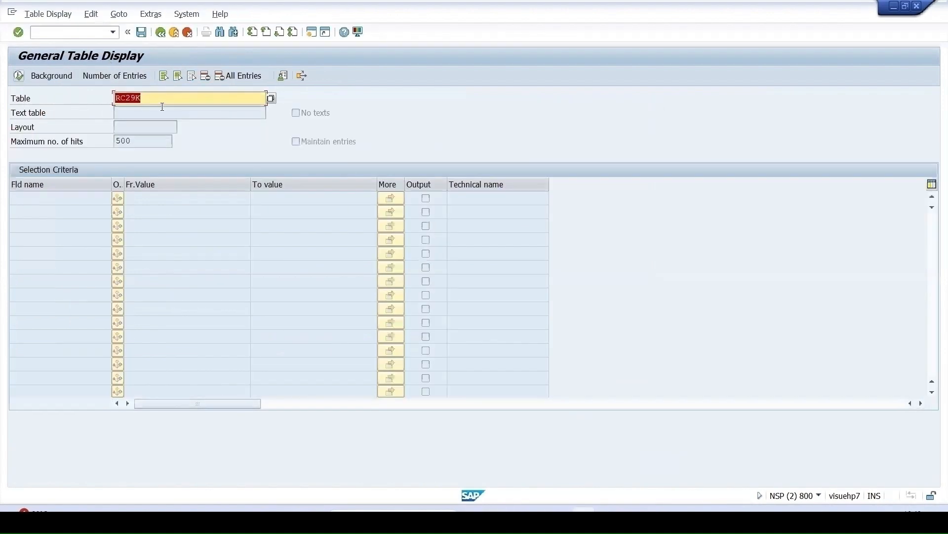
key(ctrl+v)
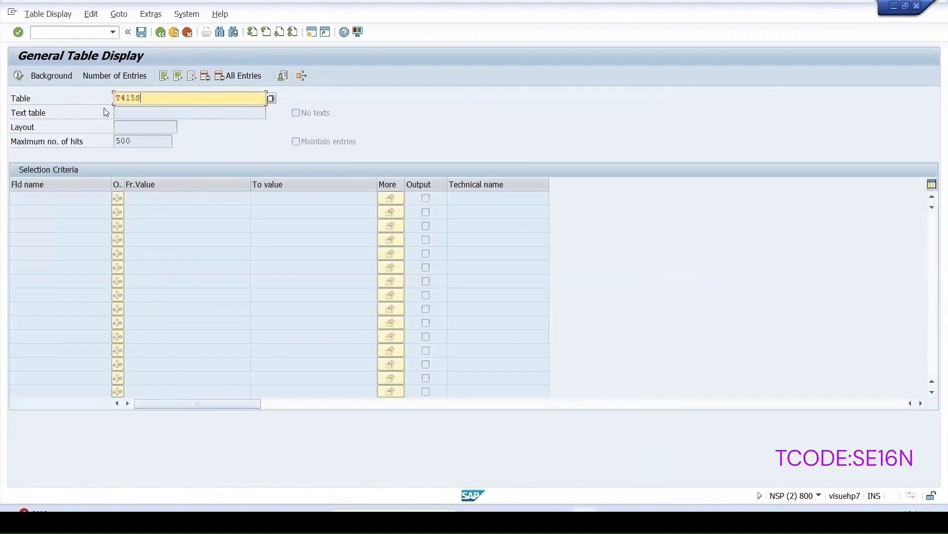
key(Return)
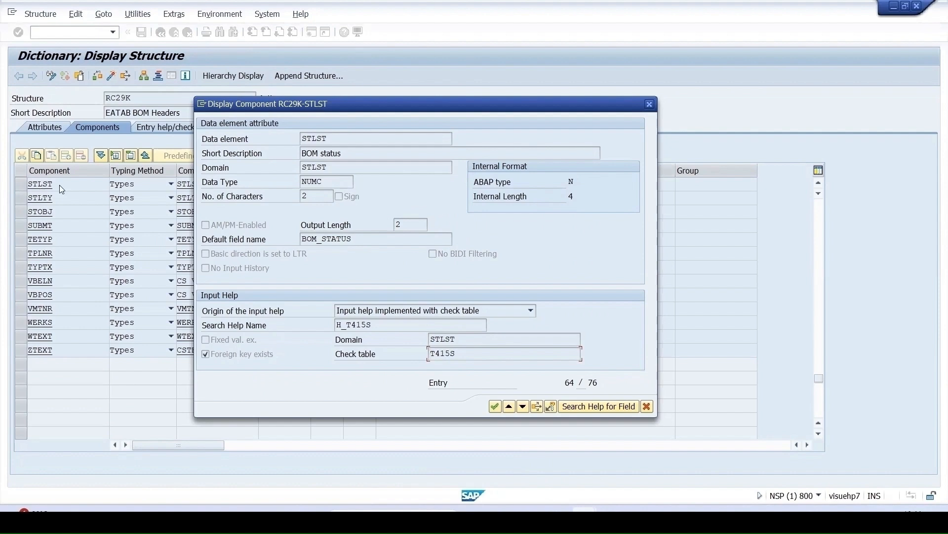
- View check table T415S from the component details, return, and display the table's entries in General Table Display
double_click(446, 351)
key(F3)
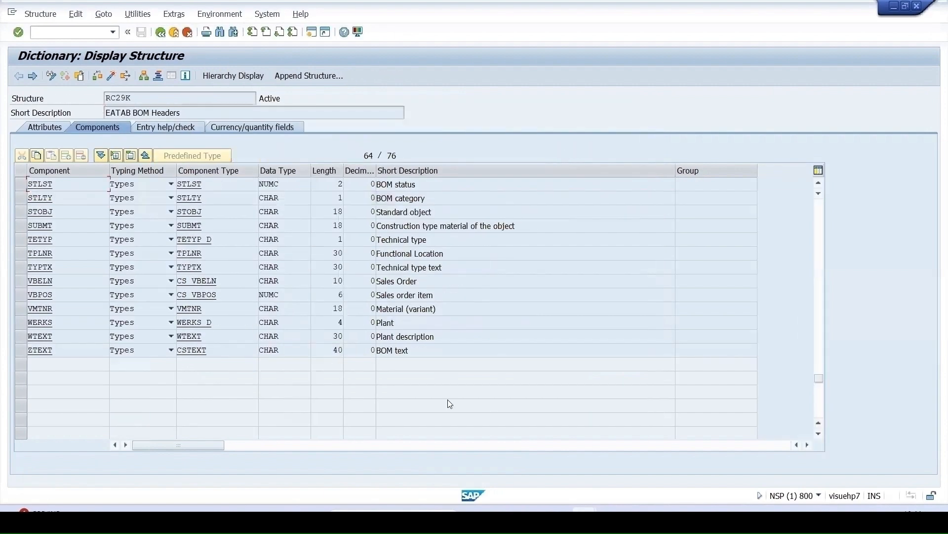
key(alt+Tab)
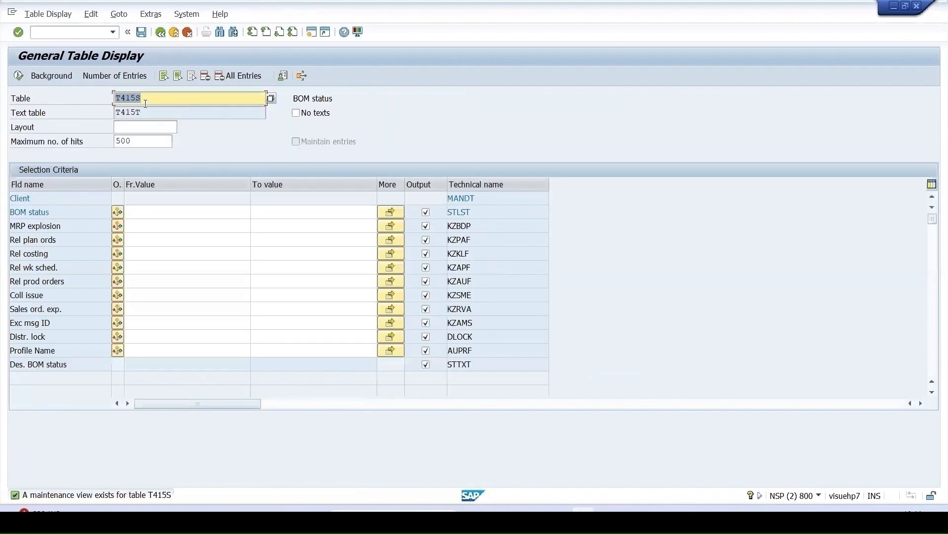
click(19, 76)
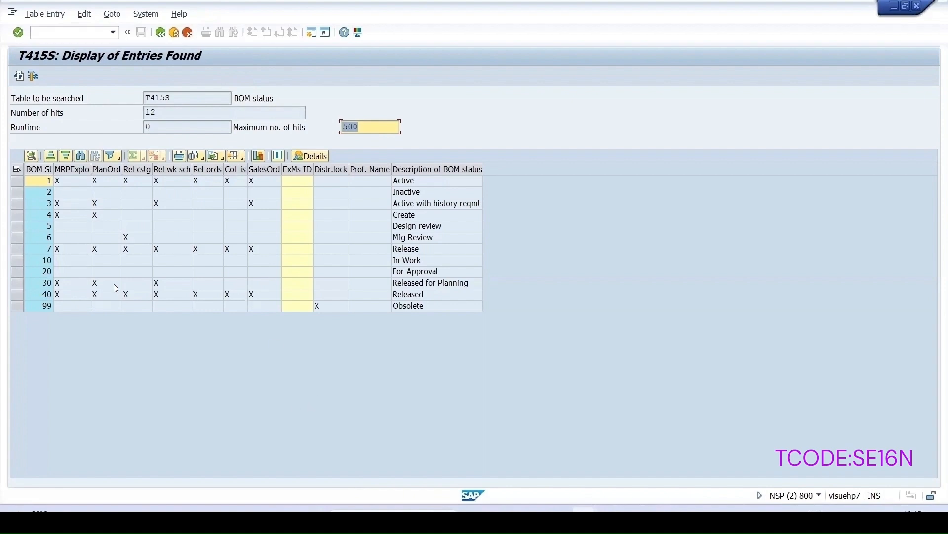
double_click(176, 94)
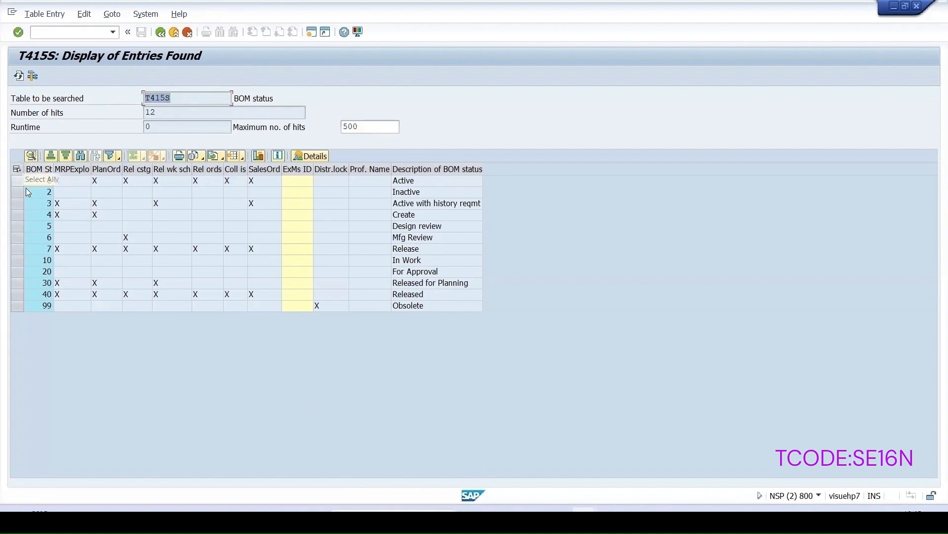
- Open transaction SQVI in a new session and enter BOMQuery as the QuickView name
click(77, 32)
text(/oSQVI)
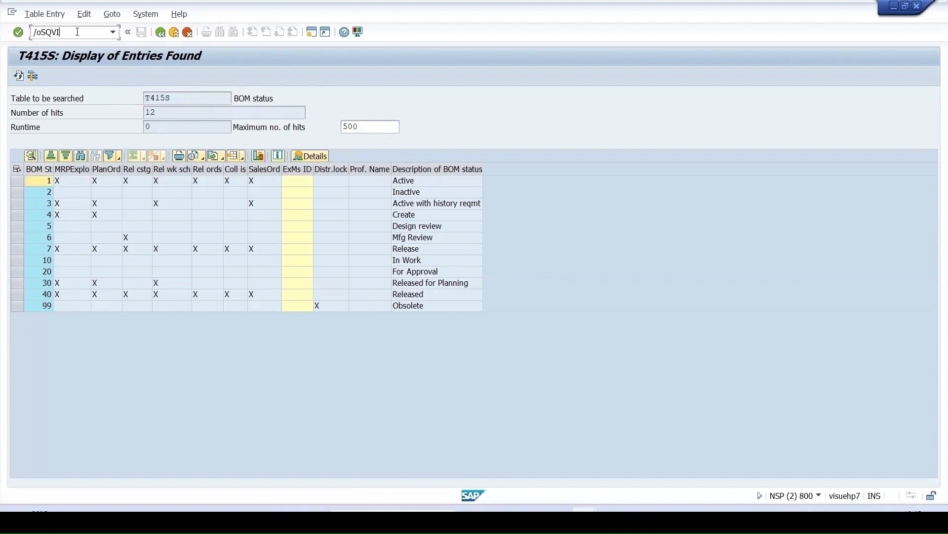
key(Return)
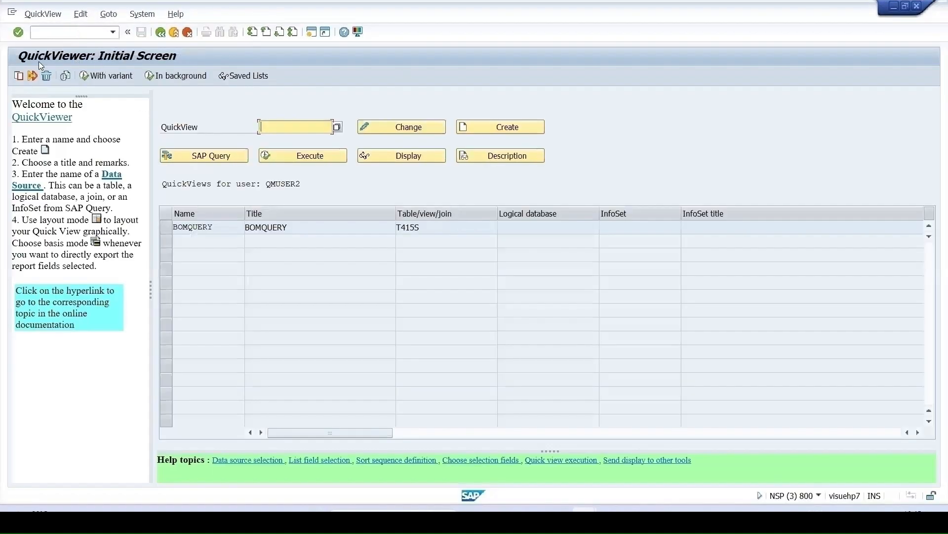
click(300, 123)
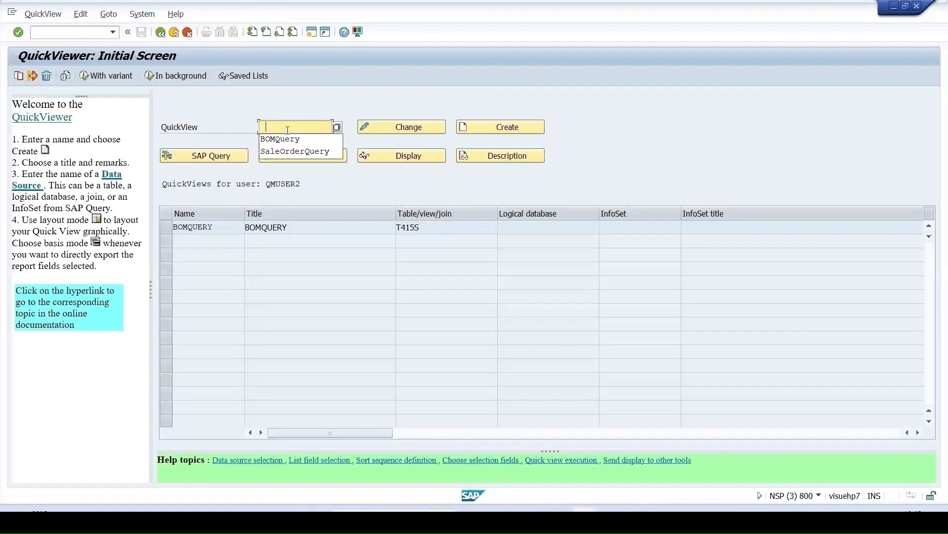
click(289, 139)
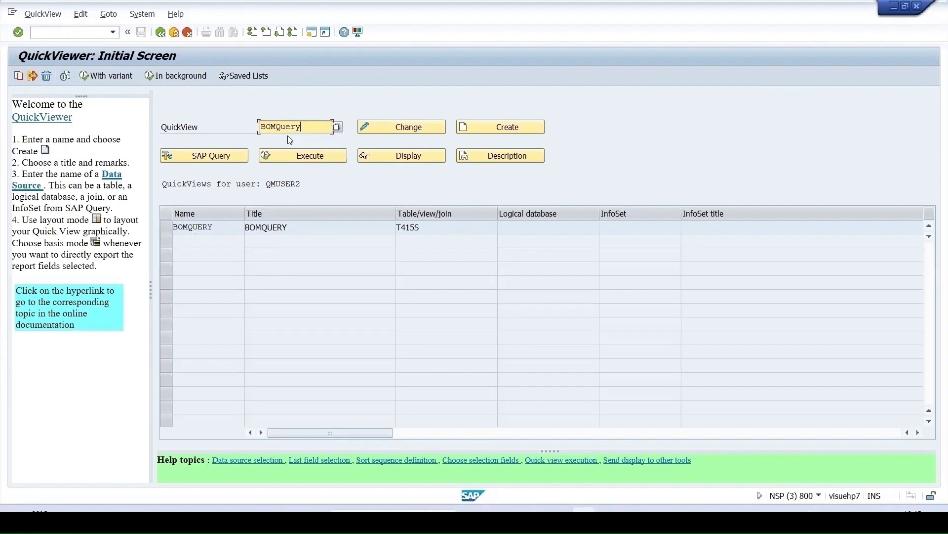
- Delete the existing BOMQUERY QuickView from the list of available queries and close the list
click(338, 126)
click(112, 232)
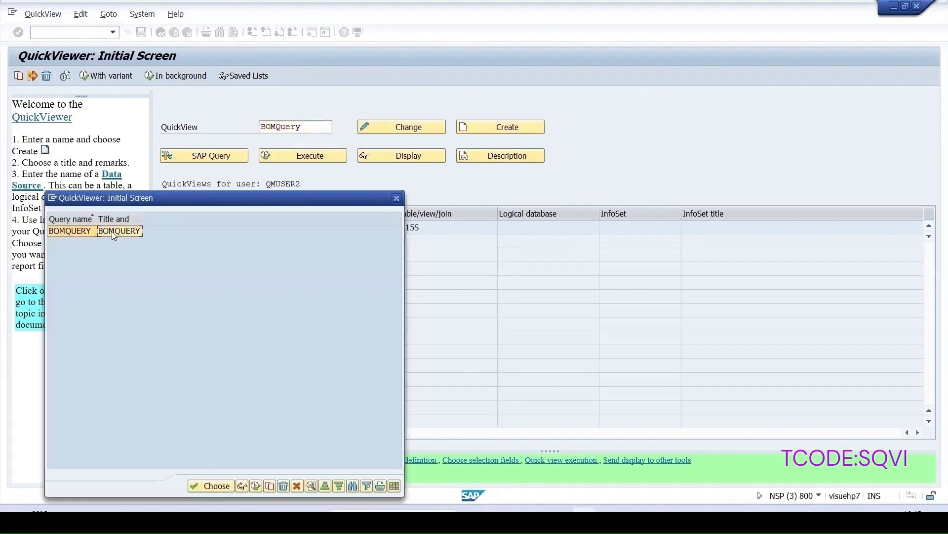
click(284, 486)
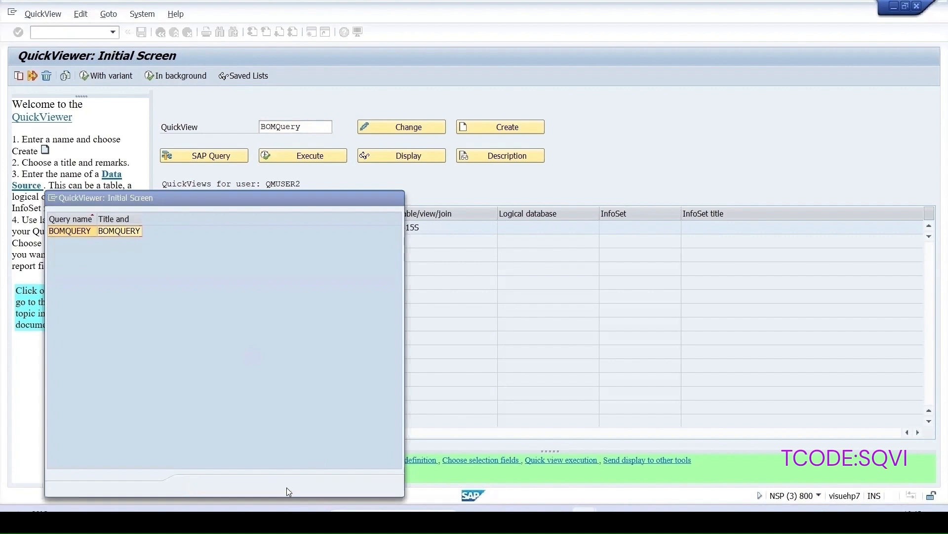
click(213, 232)
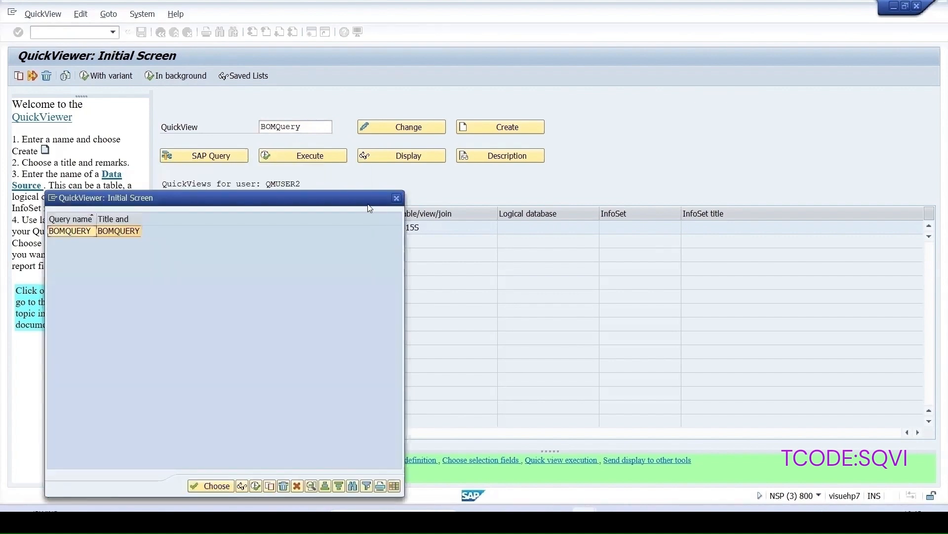
click(400, 198)
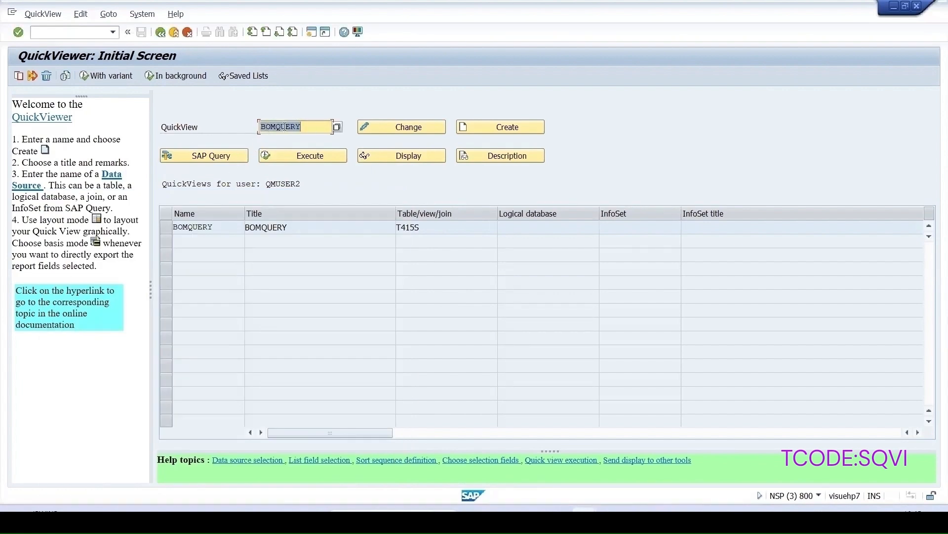
- Start creating QuickView BOMQUERY with the title BOMQUERY and Table as the data source
click(501, 131)
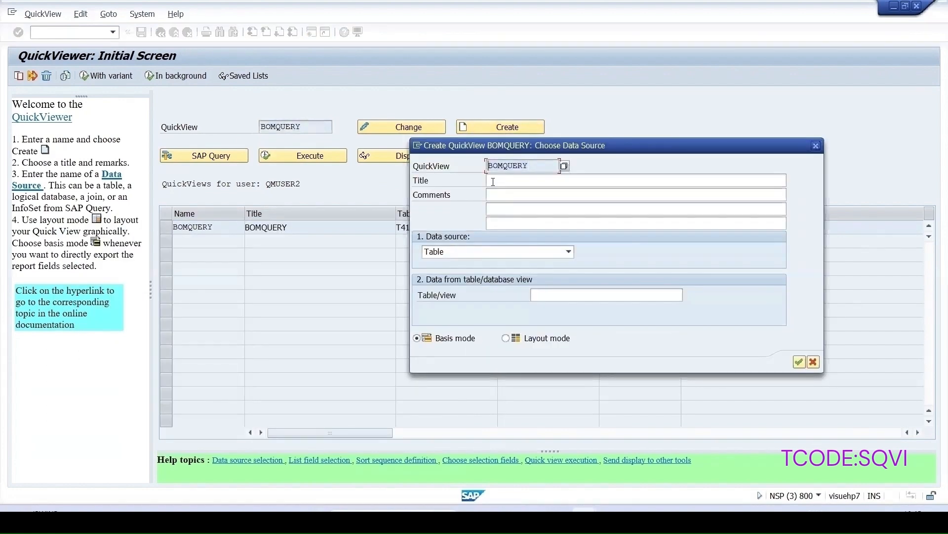
click(503, 184)
text(BOMQUERY)
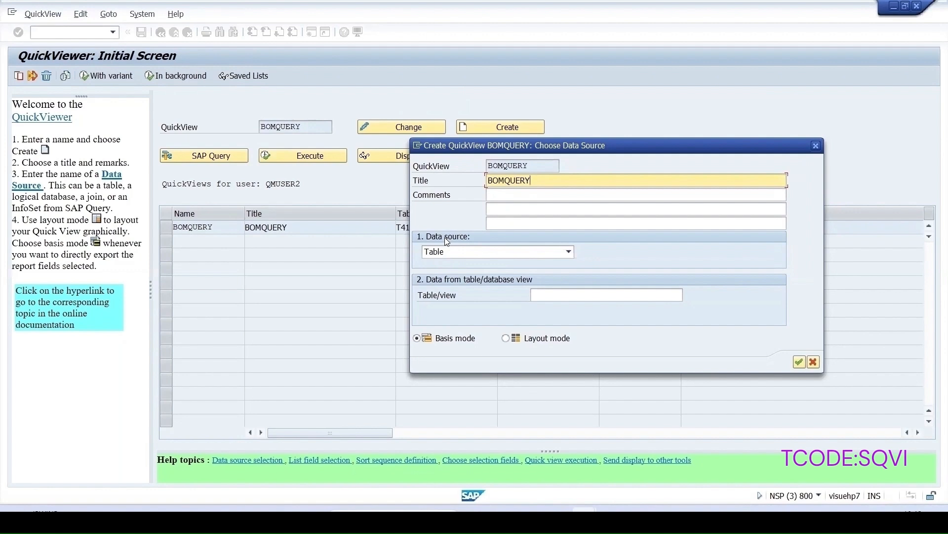
click(457, 251)
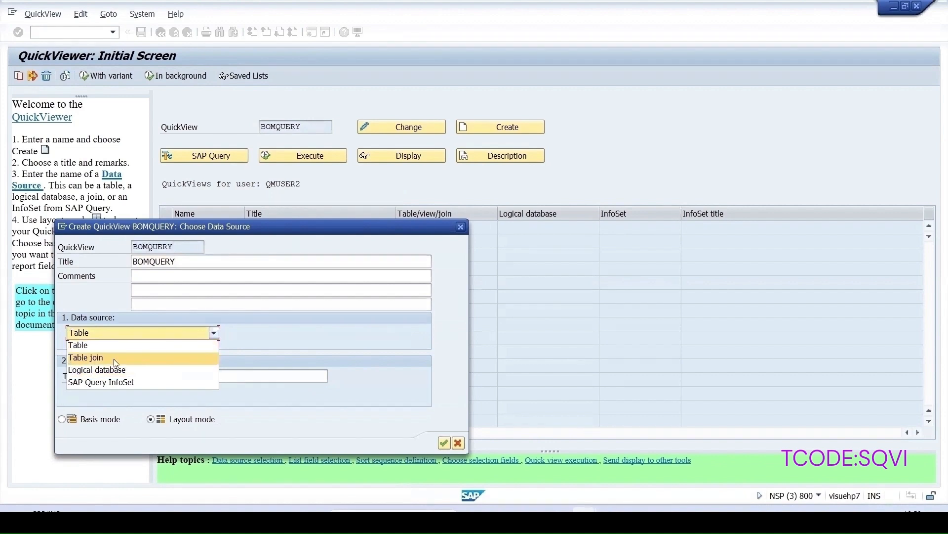
click(82, 348)
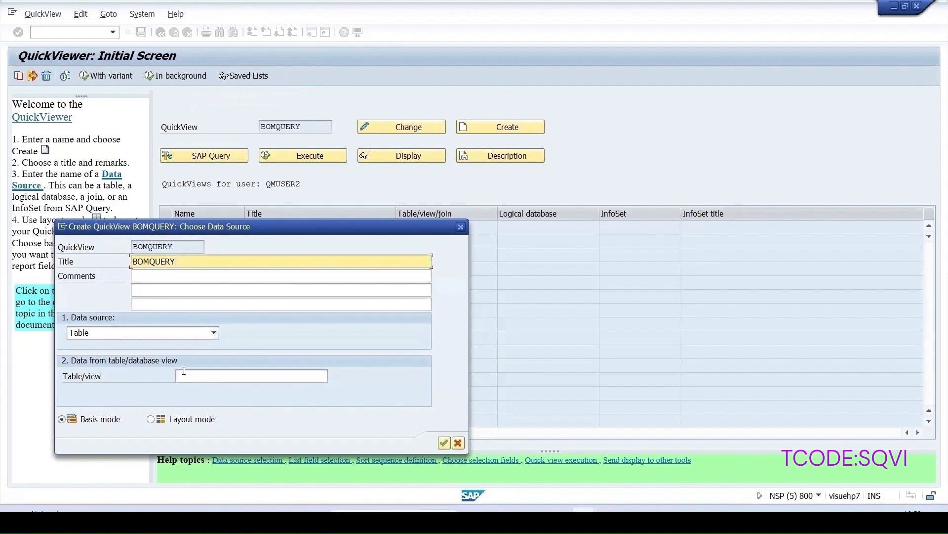
- Set the QuickView's table to T415S, choose layout mode, and confirm the data source
click(210, 377)
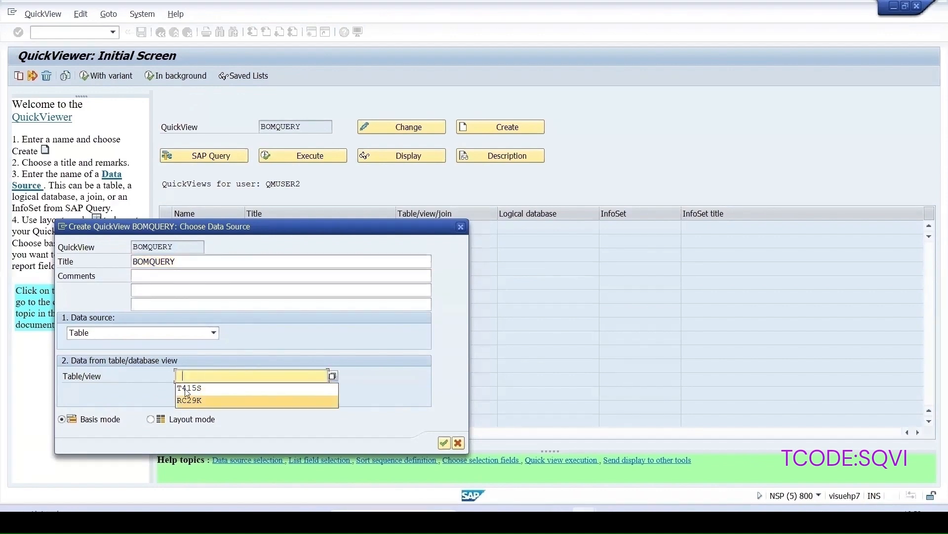
click(194, 393)
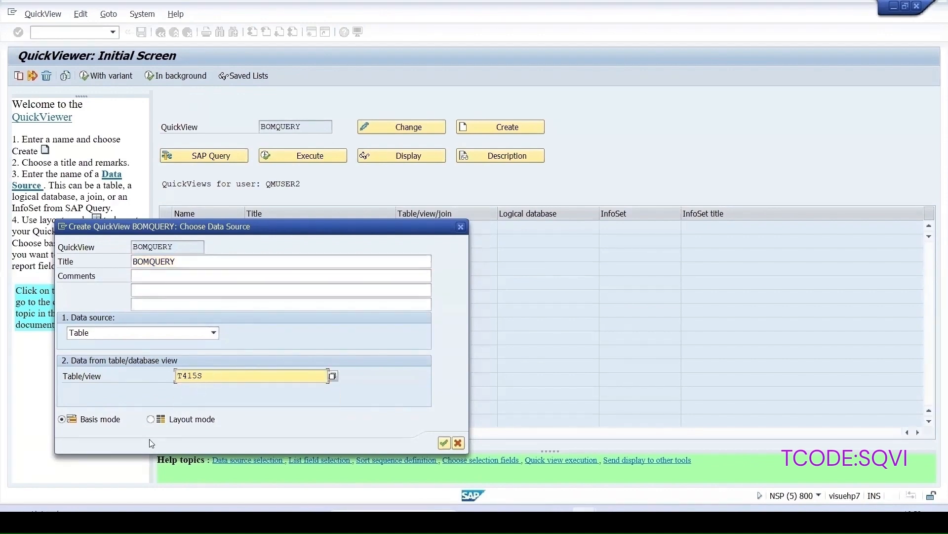
click(151, 419)
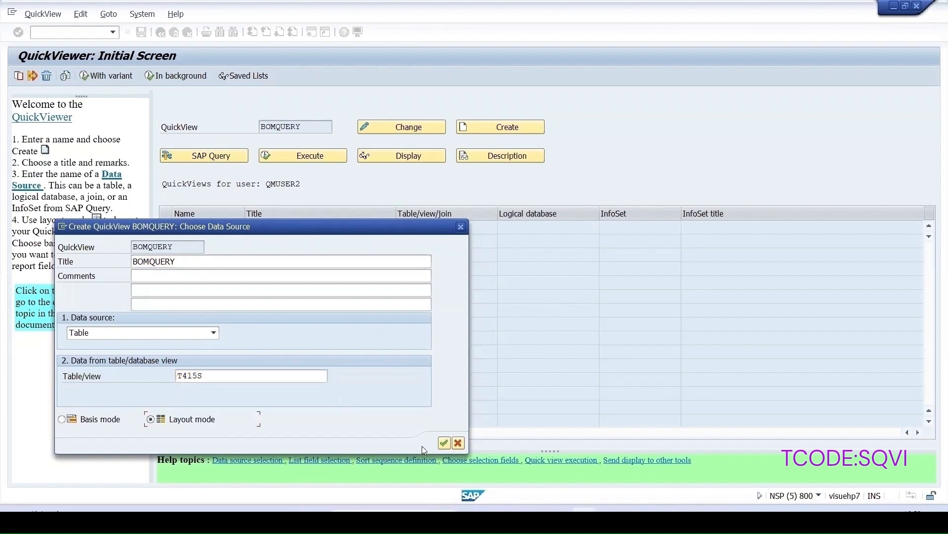
click(444, 443)
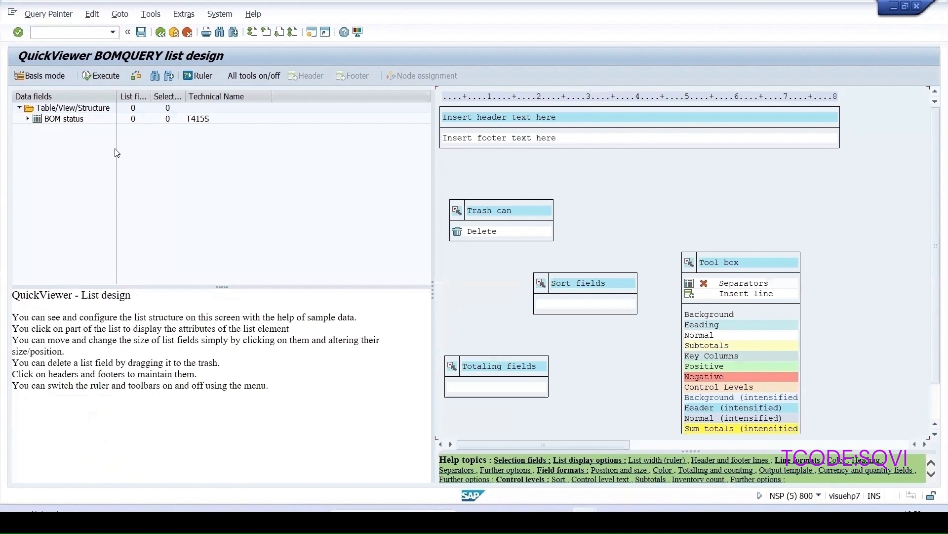
- Include BOM status and Indicator: distribution lock as both list and selection fields from table T415S, and save the query
drag(114, 95, 210, 95)
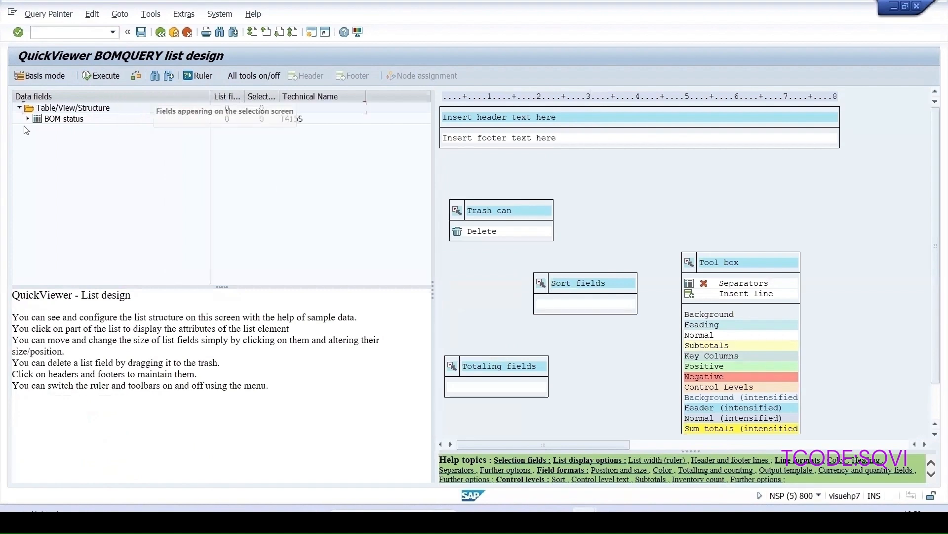
click(28, 119)
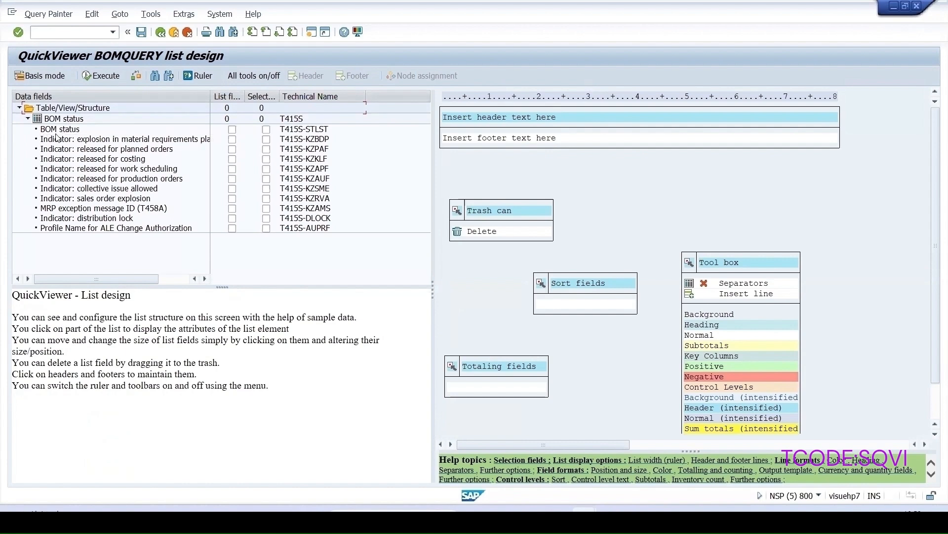
click(232, 129)
click(265, 129)
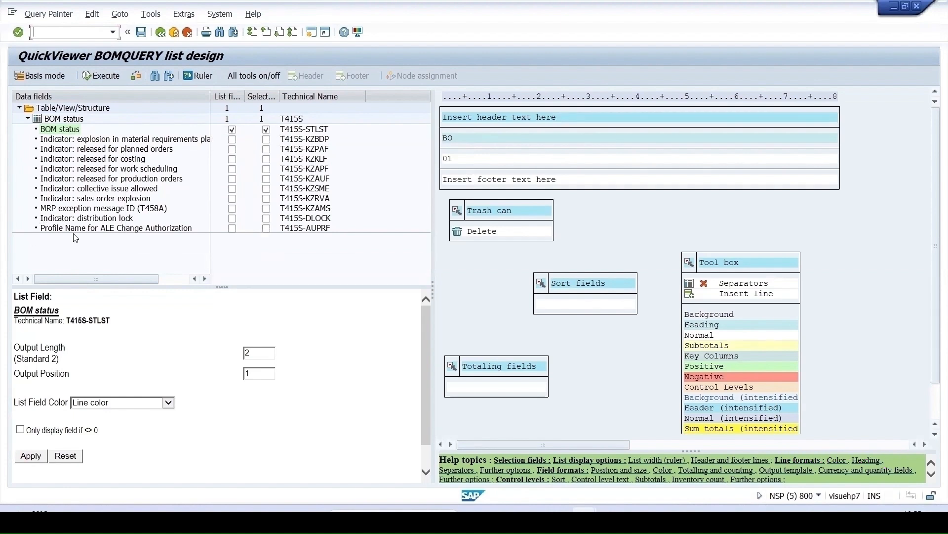
click(232, 218)
click(266, 217)
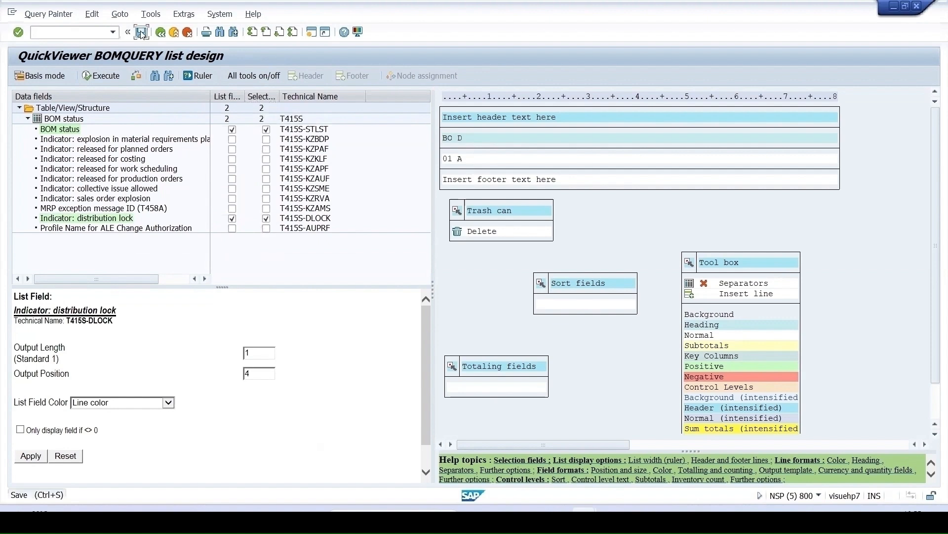
click(141, 32)
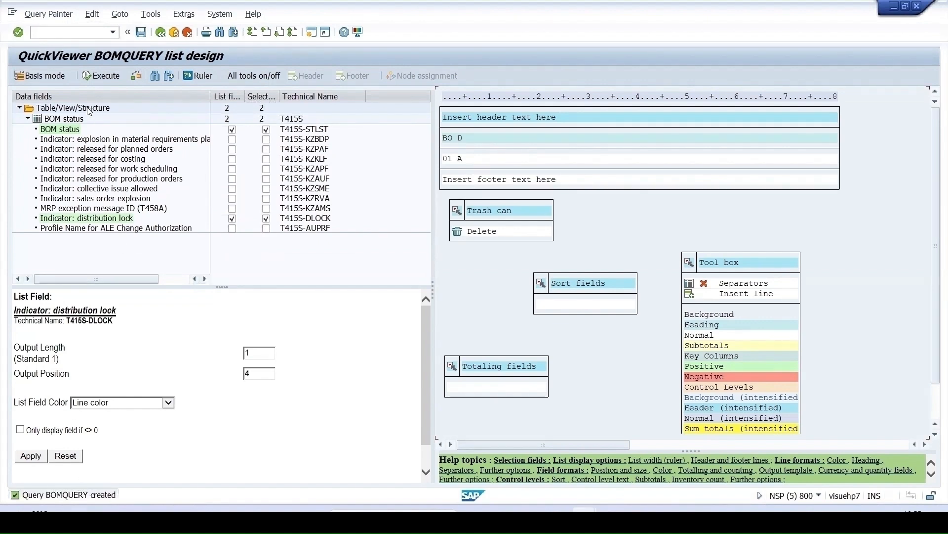
- Execute BOMQUERY with a maximum of 100 datasets and examine the BOM status and distribution lock columns
click(99, 75)
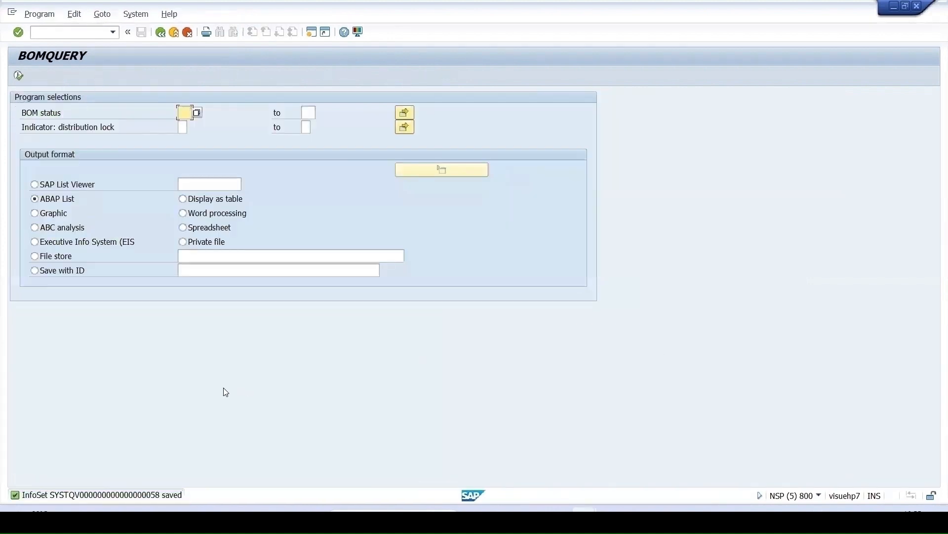
click(19, 76)
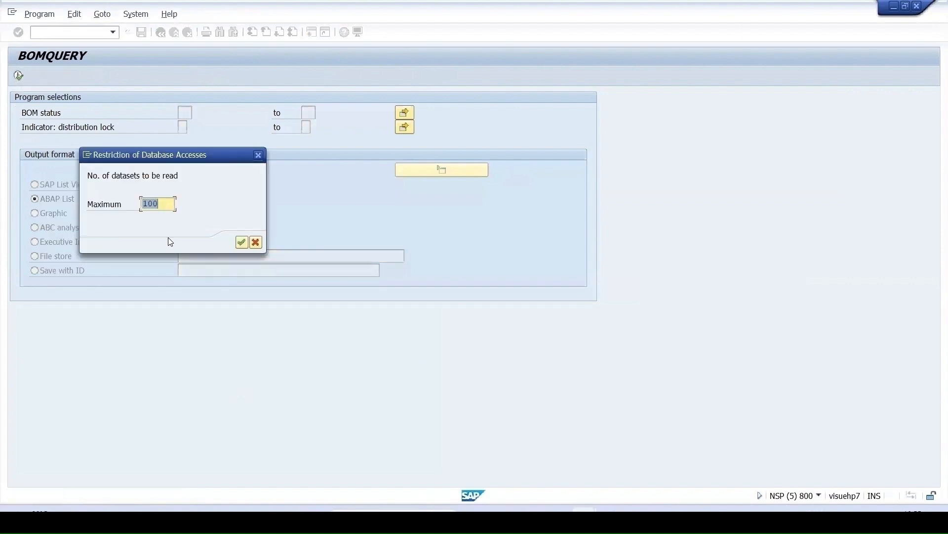
click(240, 243)
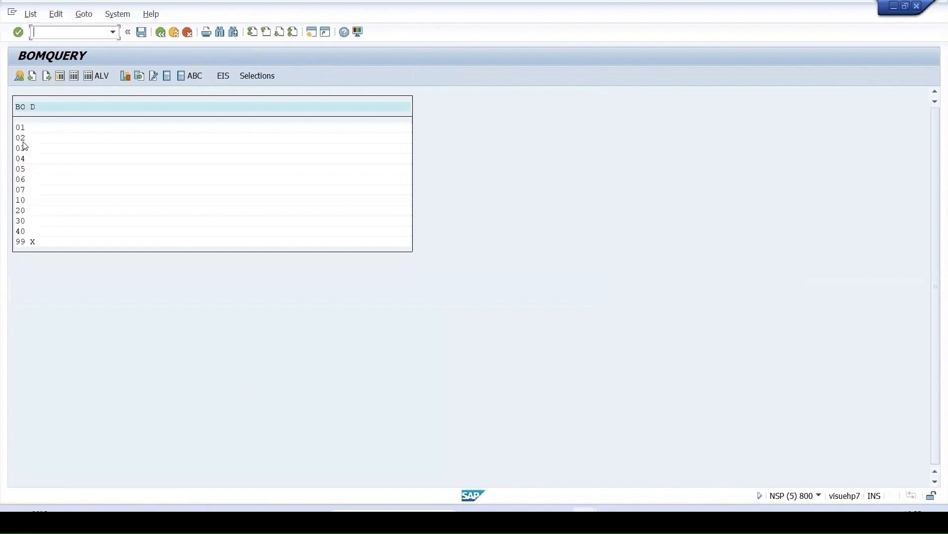
click(36, 111)
click(32, 242)
key(F3)
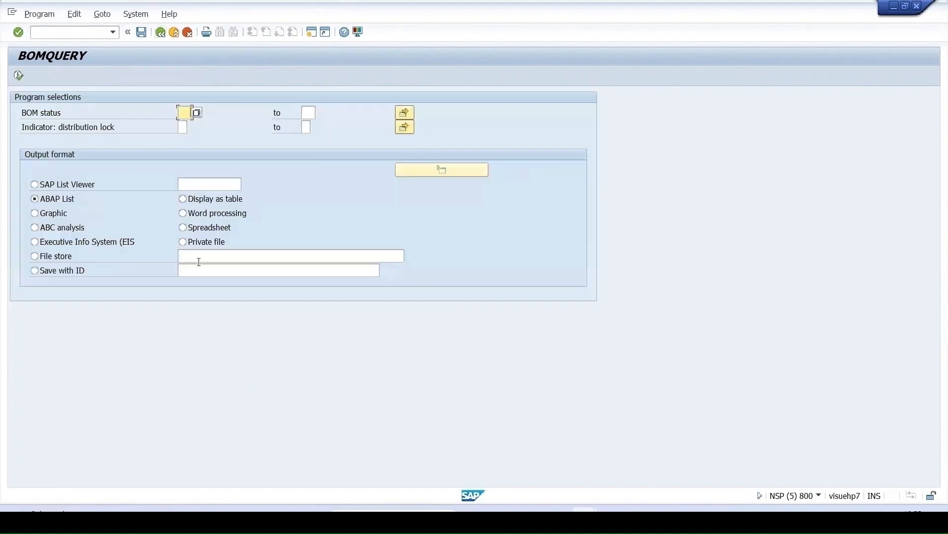
- Return to the BOMQUERY list design and switch it to basis mode to view the field selection
click(163, 36)
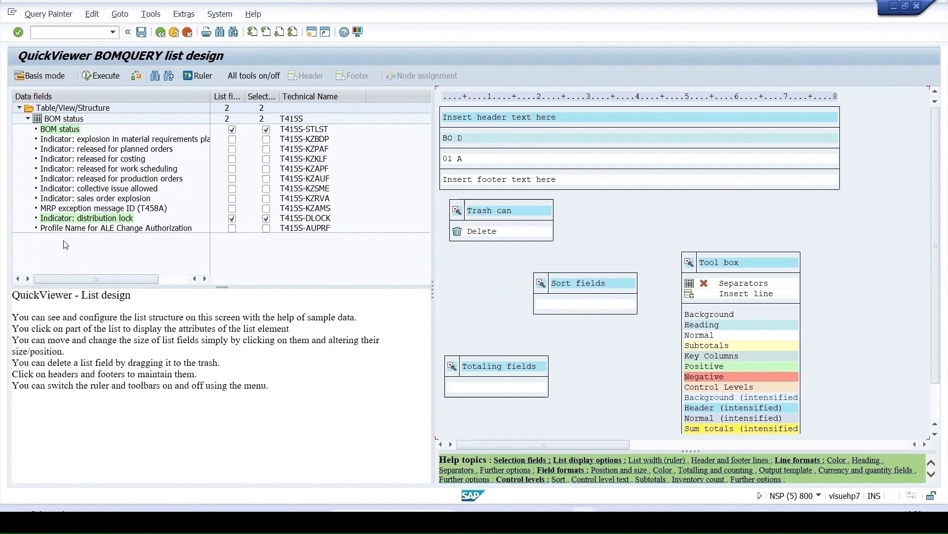
click(37, 76)
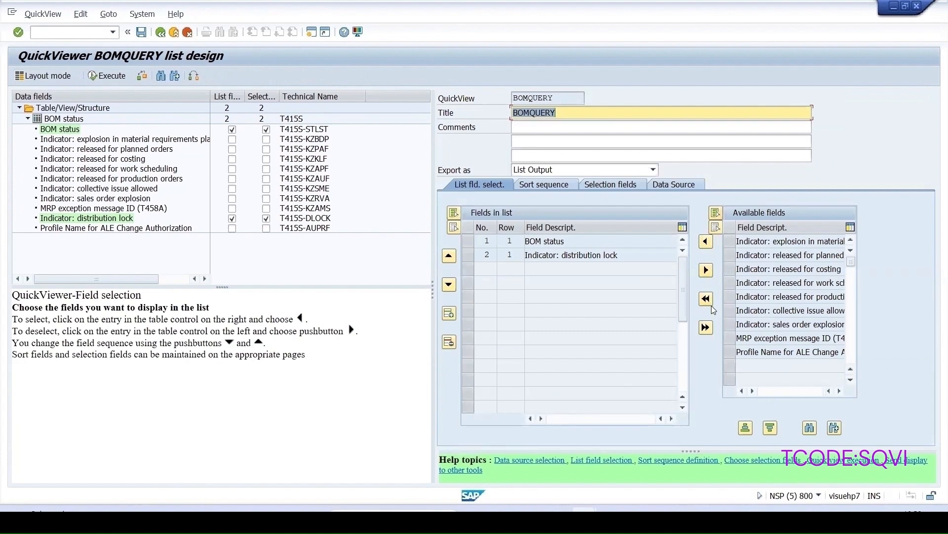
click(706, 299)
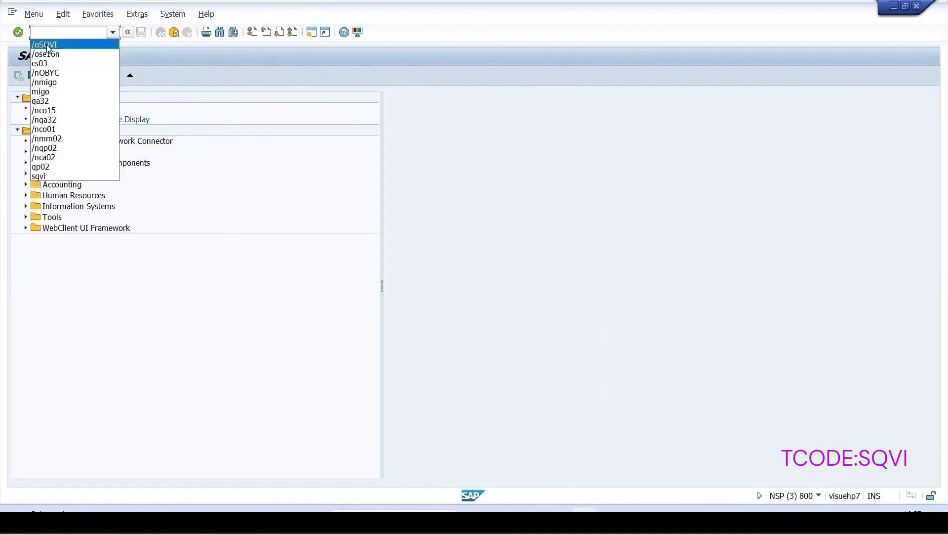
- Open transaction SQVI in a new session and try to create QuickView BOMQUERY again
click(47, 45)
key(Return)
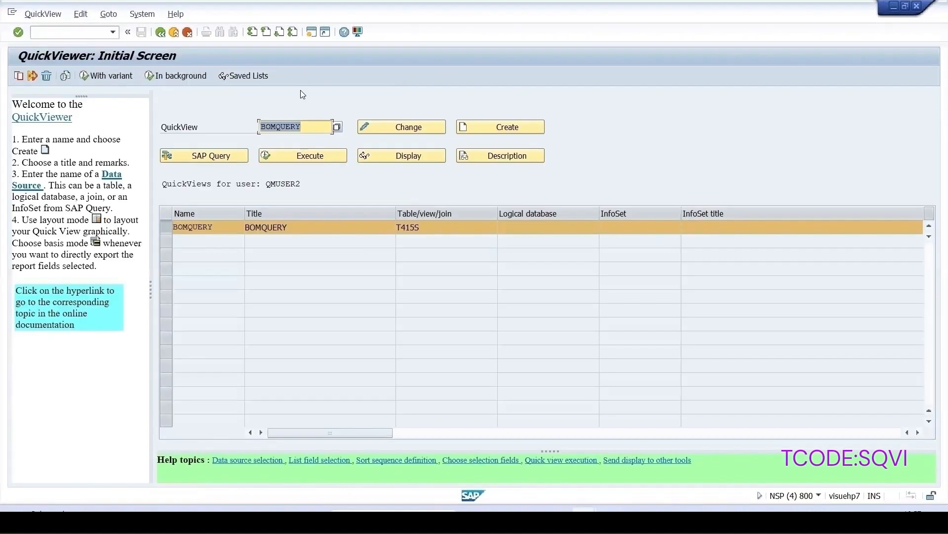
click(483, 131)
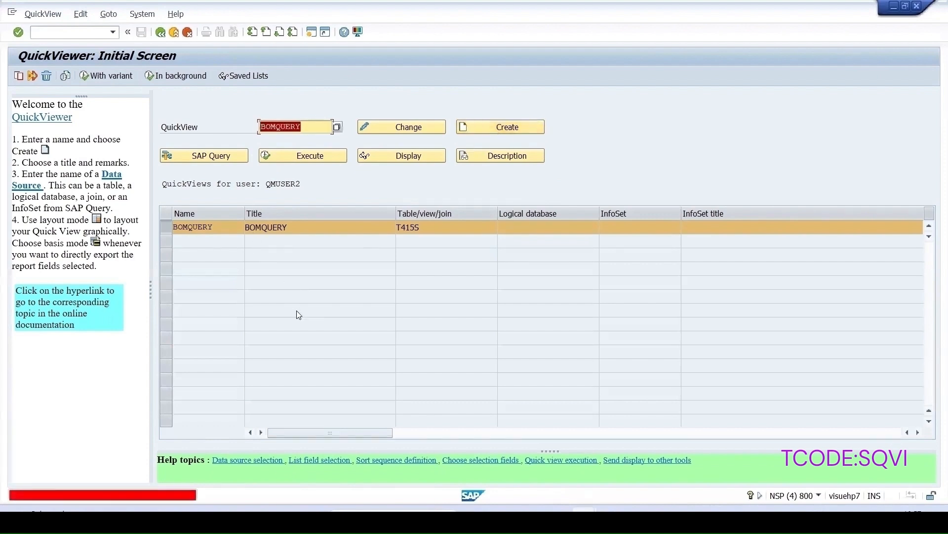
click(337, 128)
click(100, 234)
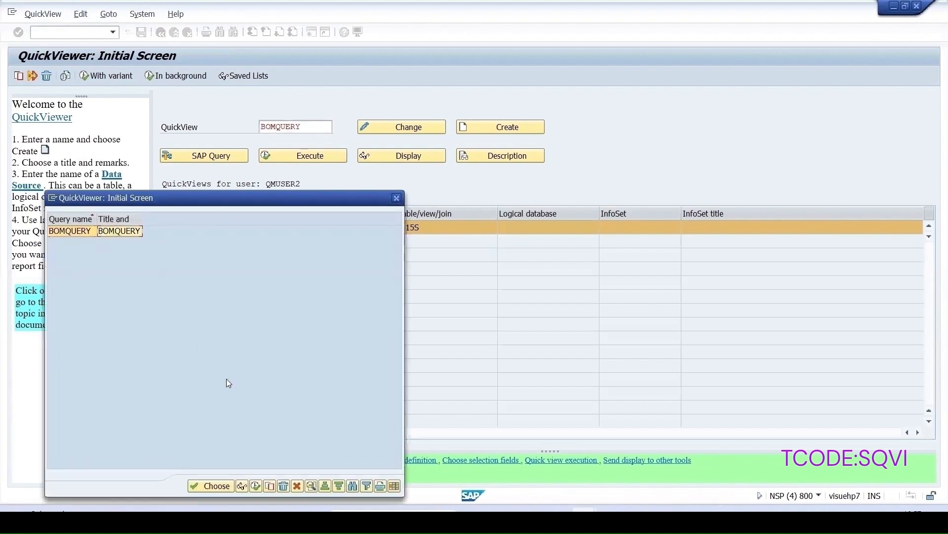
click(284, 486)
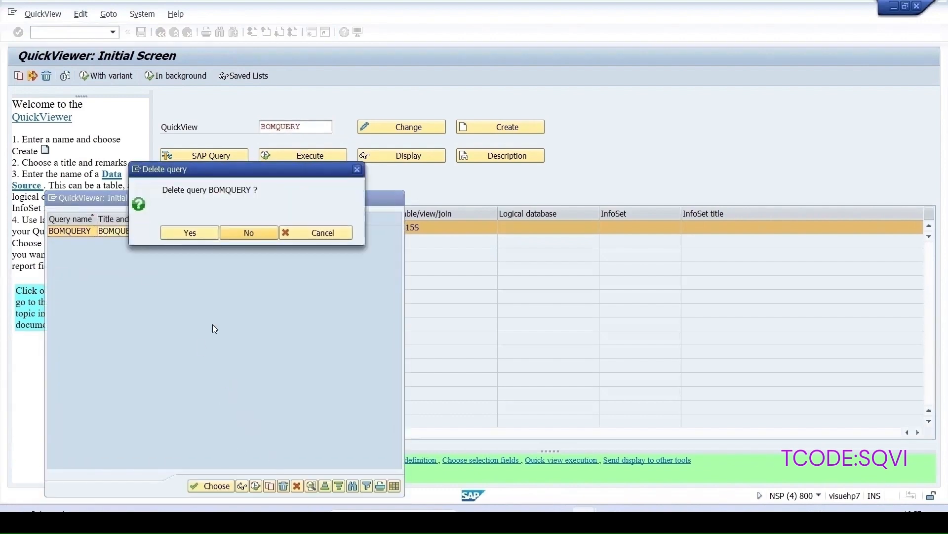
click(339, 227)
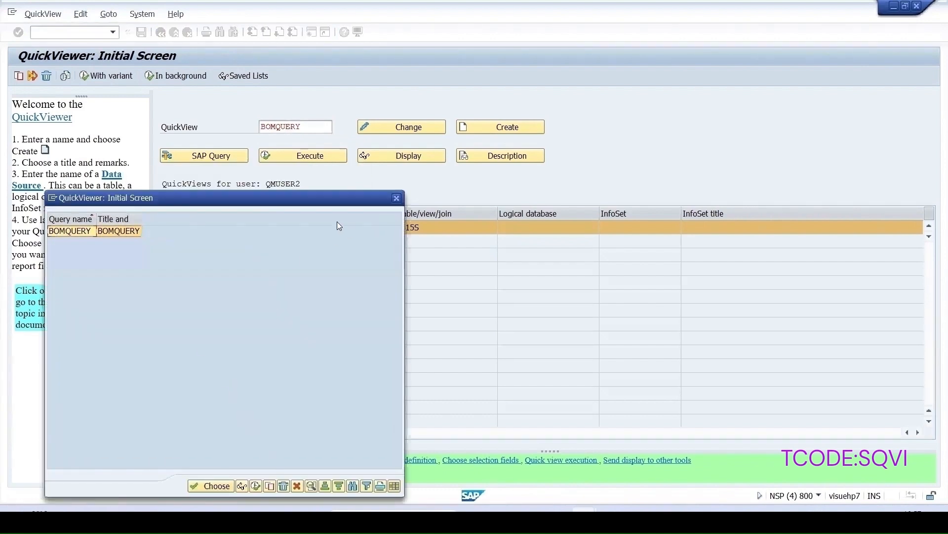
click(397, 198)
- Copy the QuickView name, start creating QuickView BOMQUERY, and paste the name BOMQUERY as its title
key(ctrl+c)
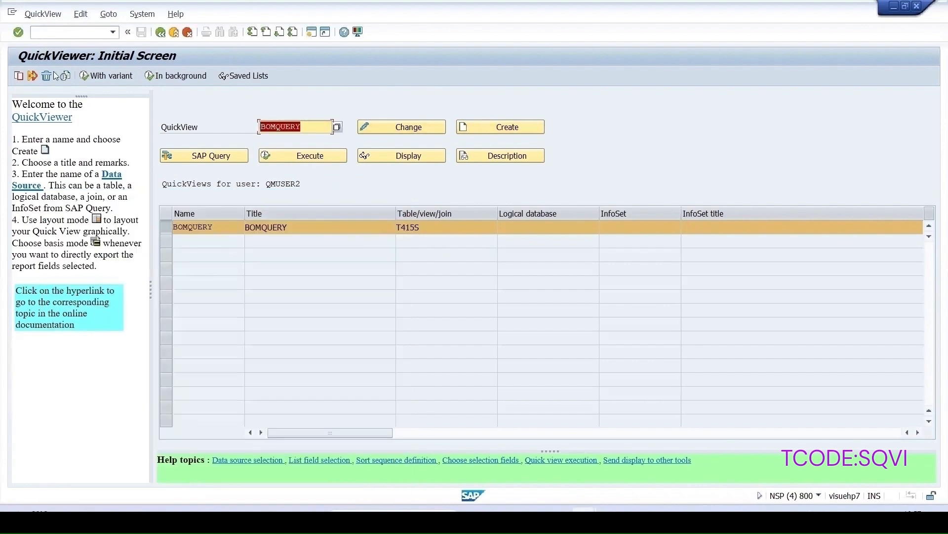
click(482, 131)
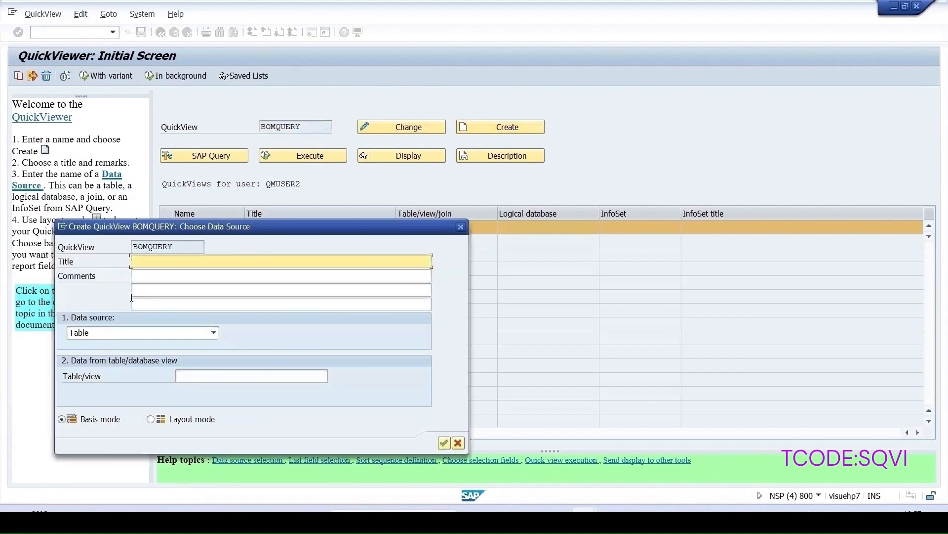
click(186, 250)
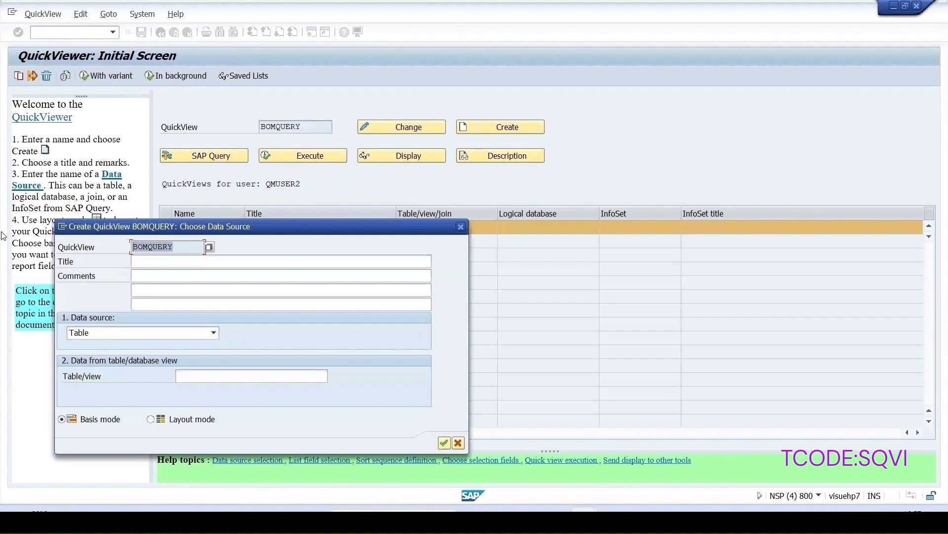
click(142, 265)
key(ctrl+v)
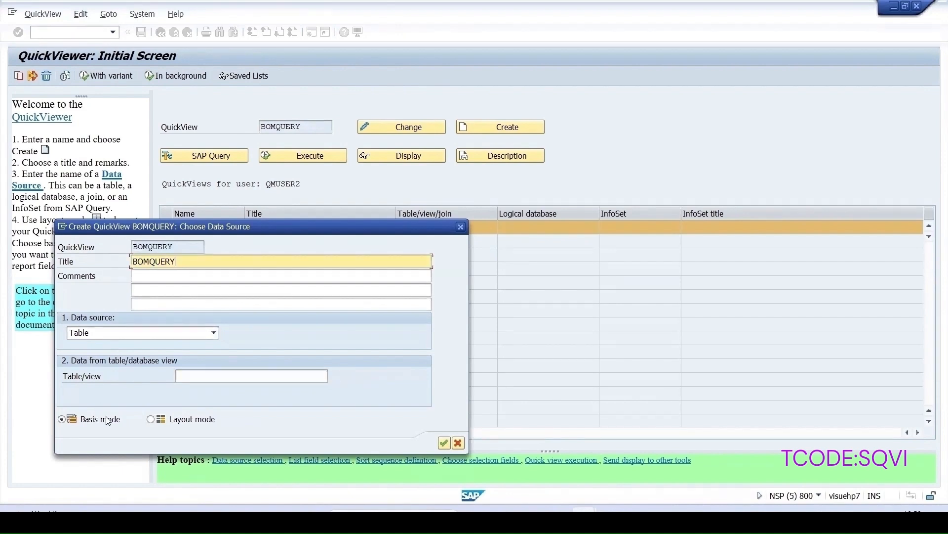
- Set the QuickView's data source to Table join in layout mode and confirm it
click(100, 331)
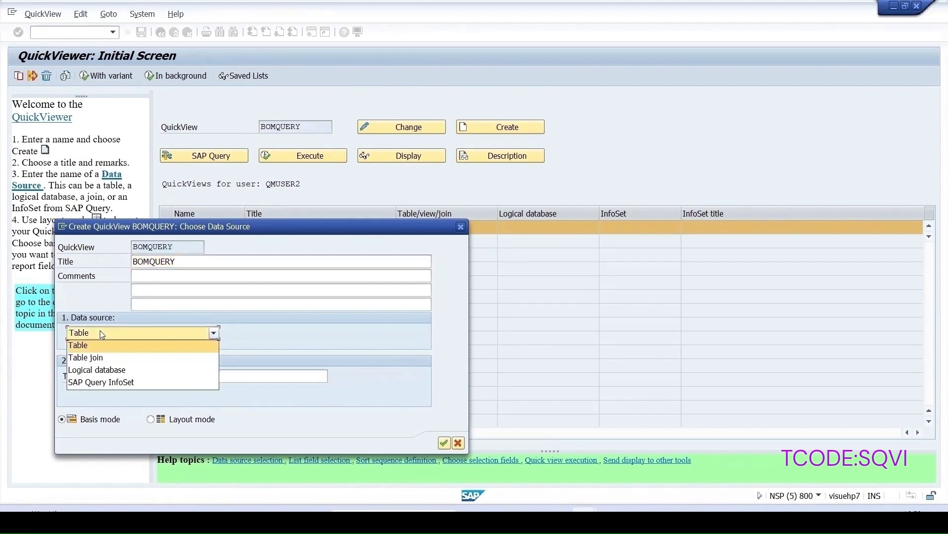
click(92, 358)
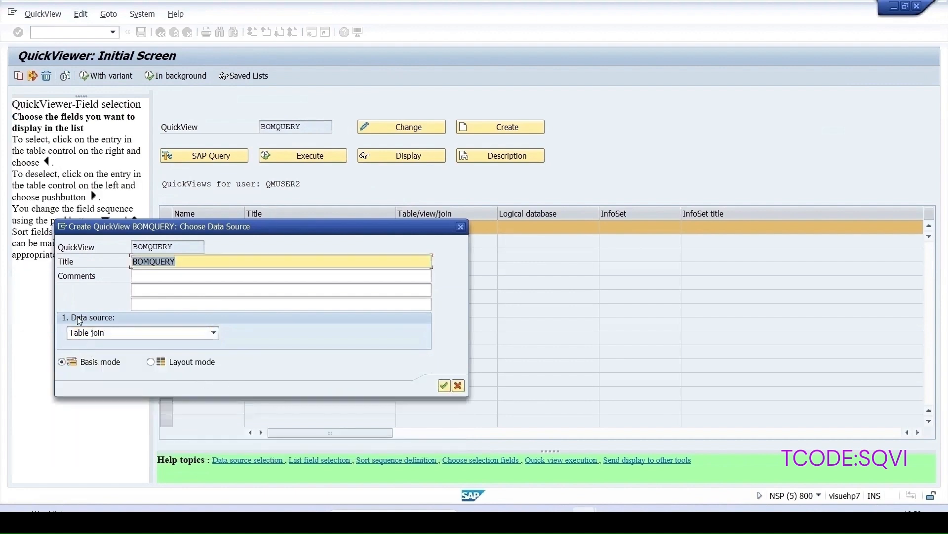
click(152, 363)
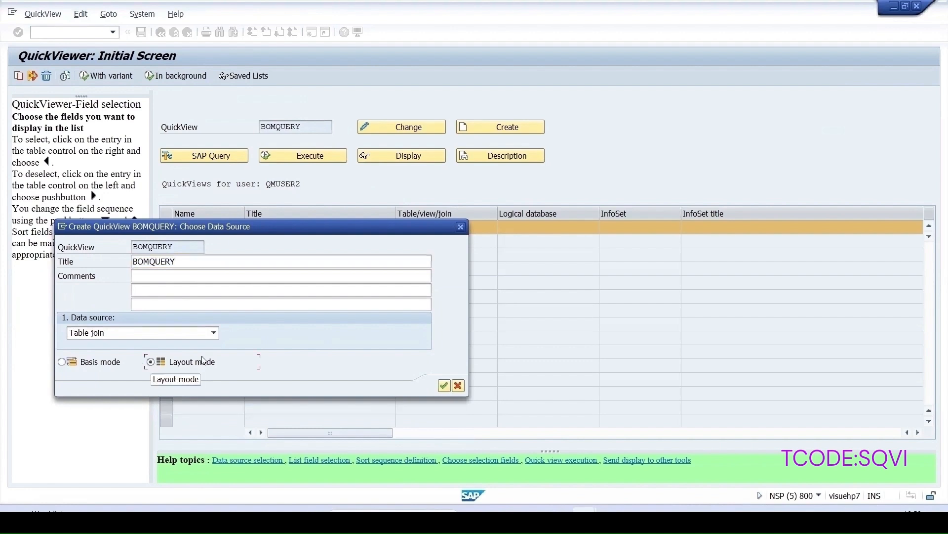
click(444, 385)
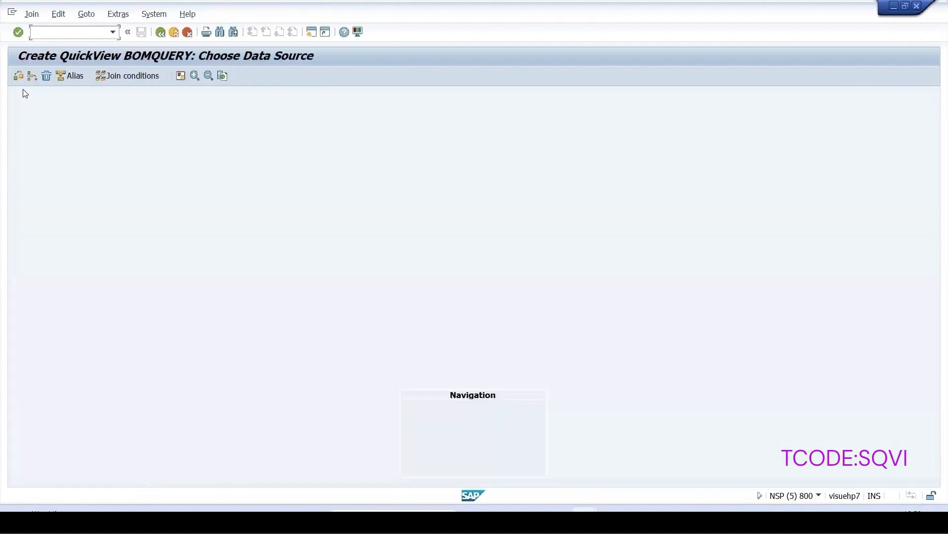
- Add the tables MARA and MAST to the table join
click(31, 75)
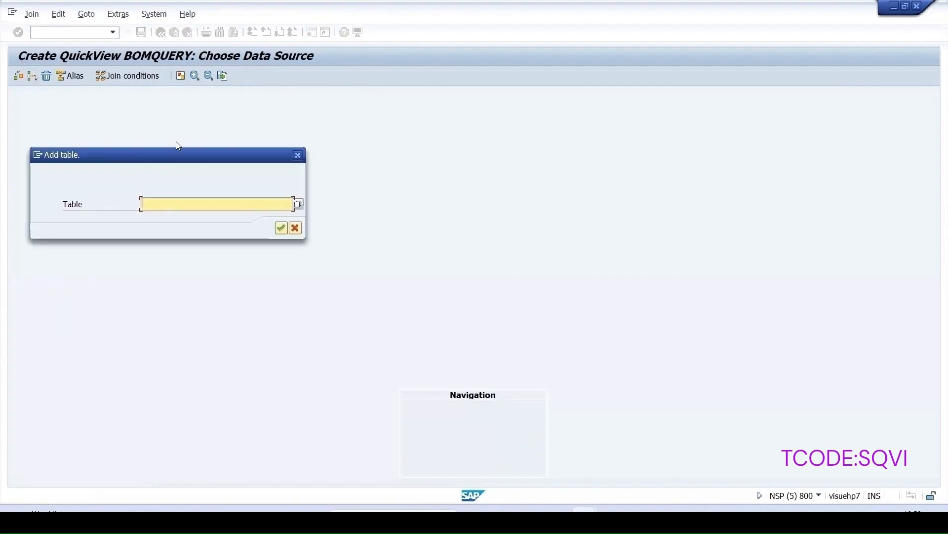
text(mara)
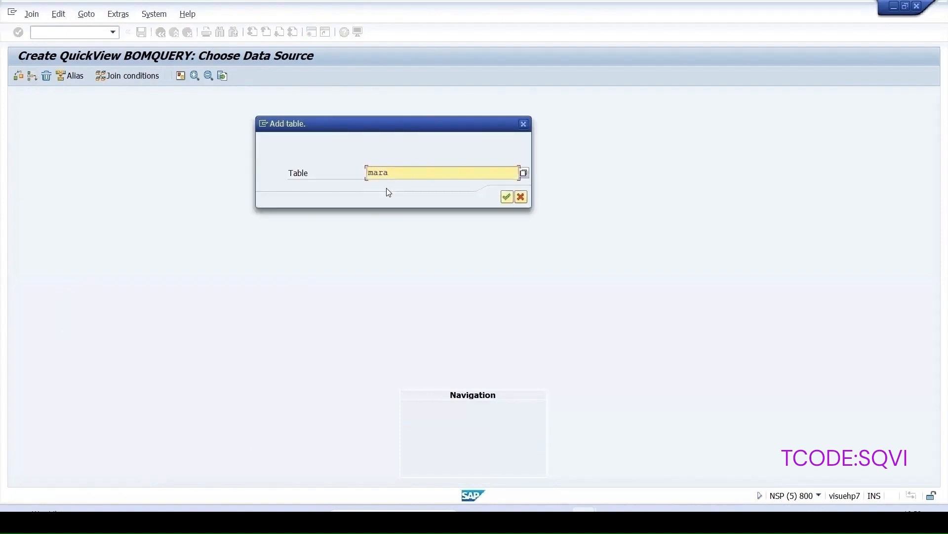
key(Return)
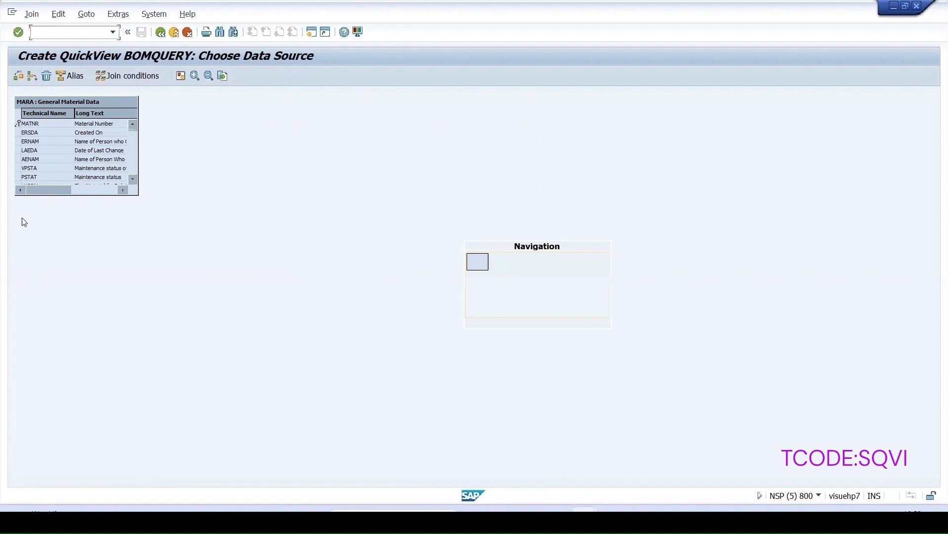
click(32, 76)
text(mast)
key(Return)
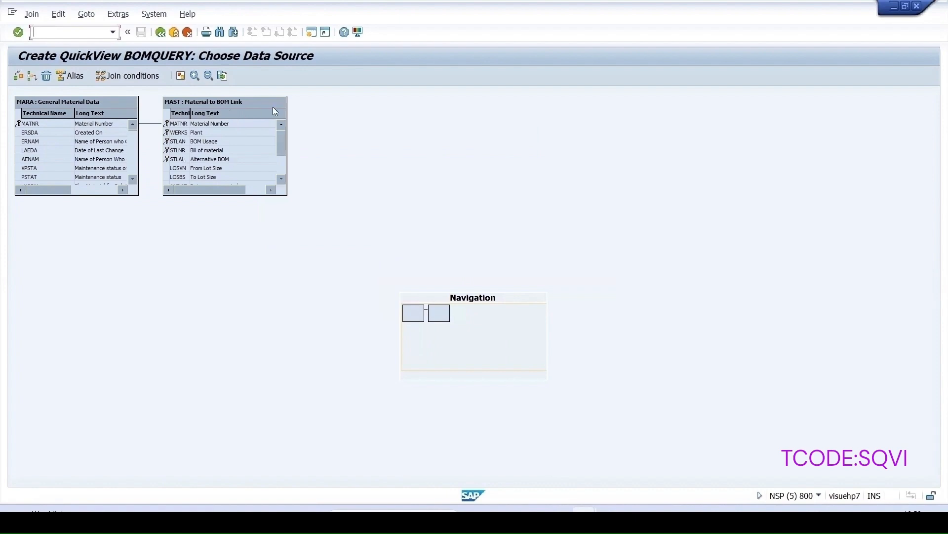
- Add table STKO to the join and go back to the QuickView's list design
click(32, 77)
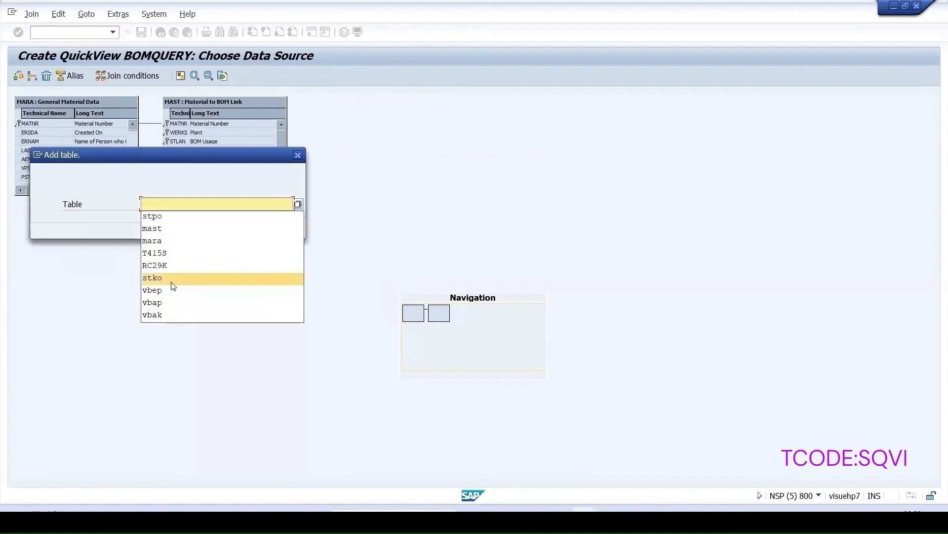
click(171, 278)
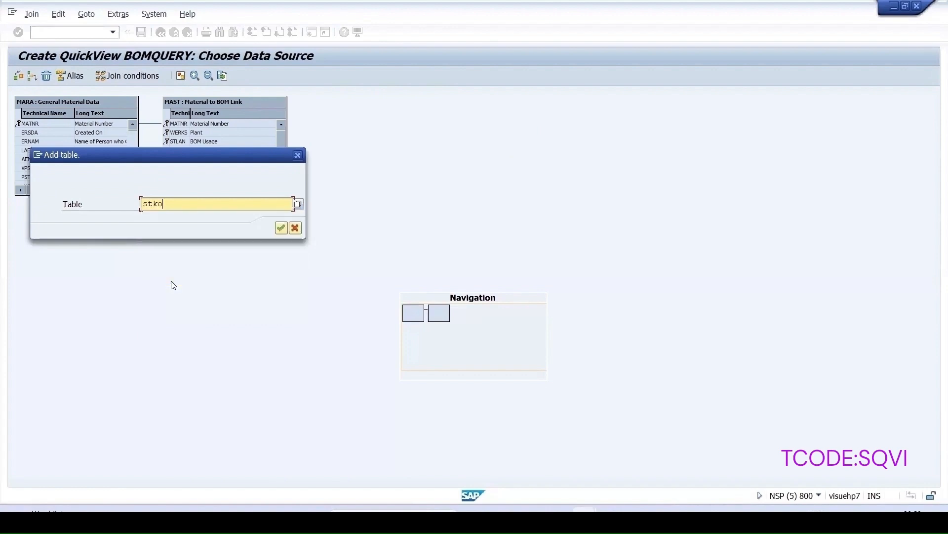
click(281, 229)
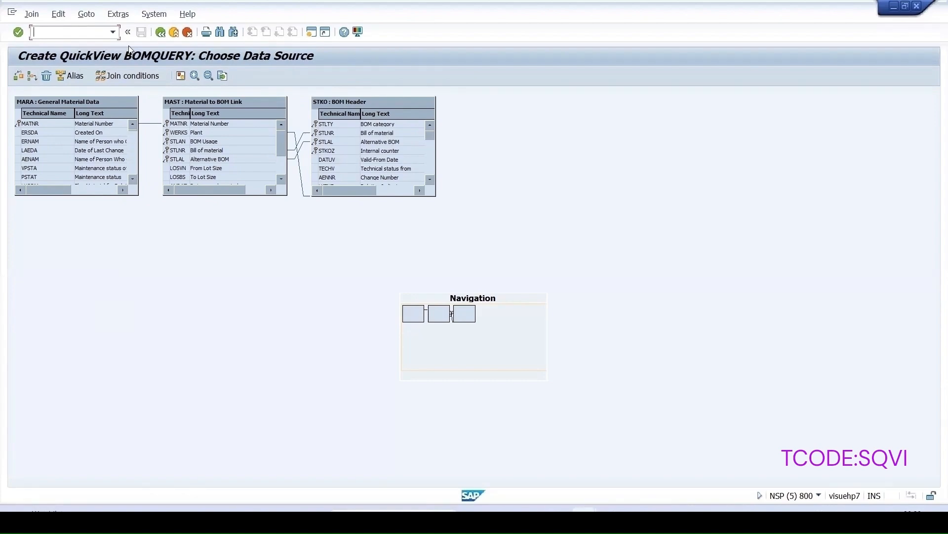
click(161, 33)
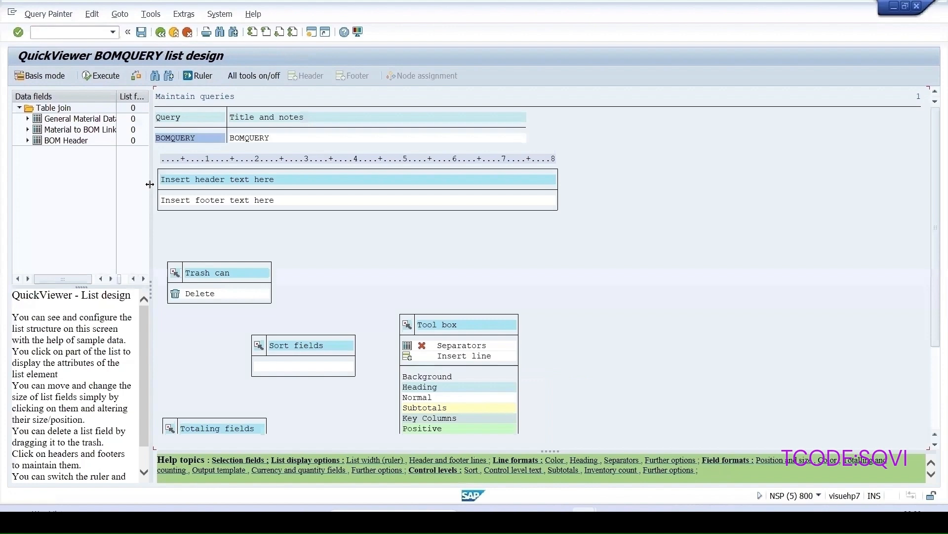
- Widen the data fields area and set Material Number under General Material Data as both a list and a selection field
drag(150, 184, 485, 188)
click(28, 118)
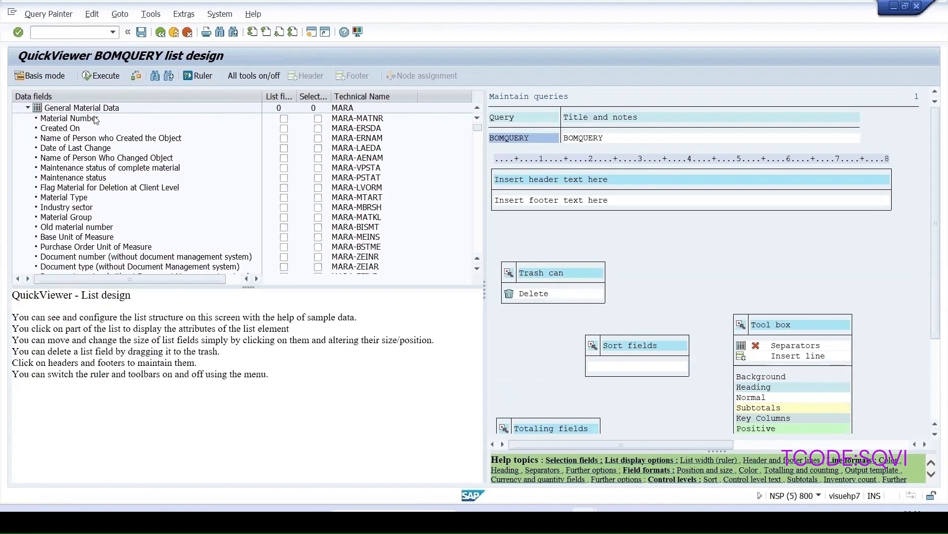
click(284, 118)
click(318, 118)
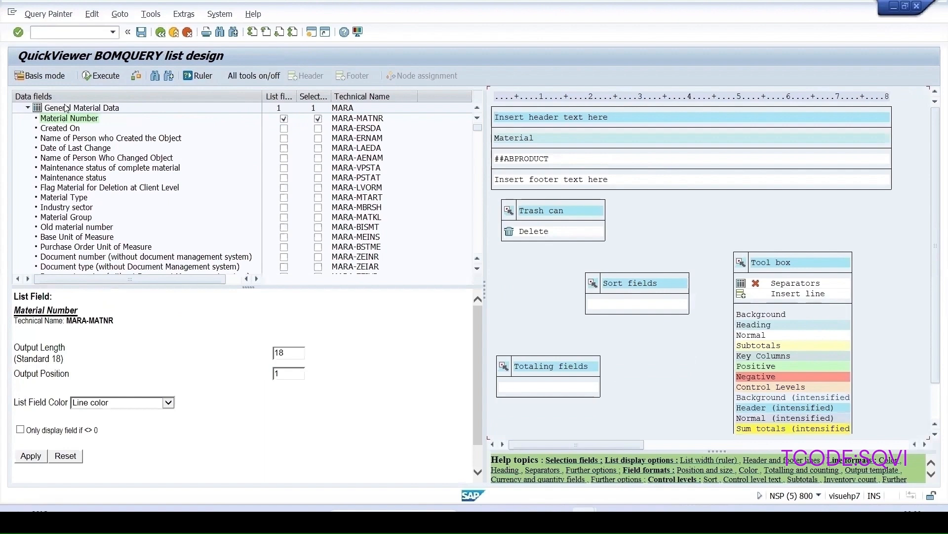
- Set Material Category (MARA-ATTYP) as both a list field and a selection field
scroll(78, 153, down, 4)
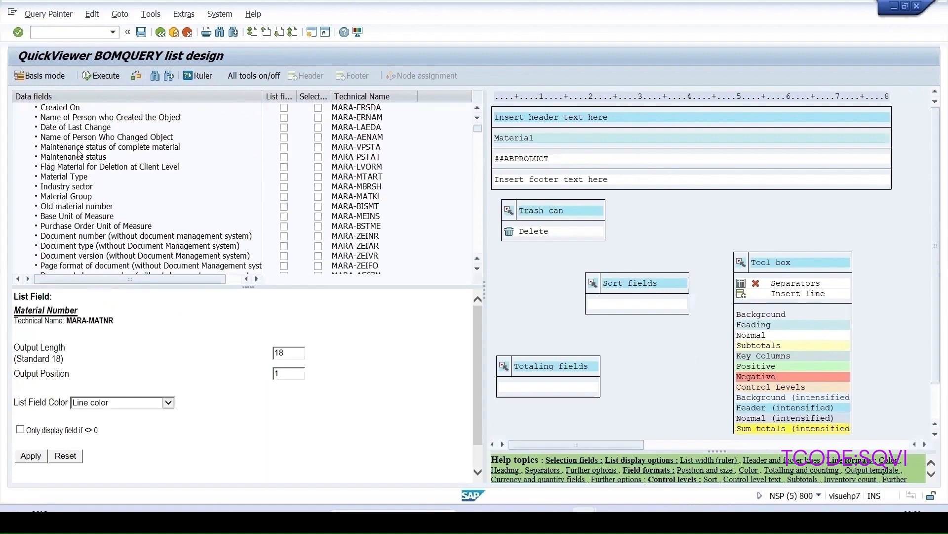
scroll(77, 153, down, 10)
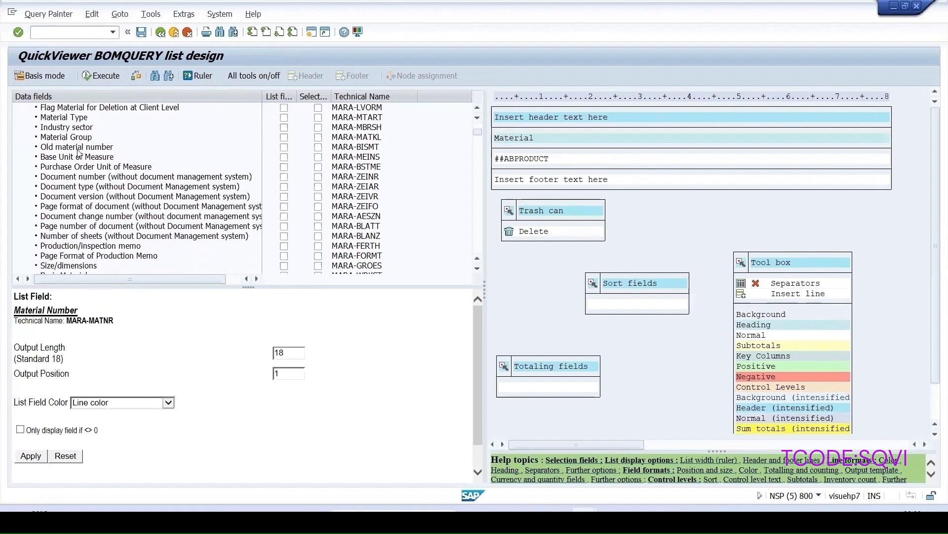
scroll(81, 153, down, 5)
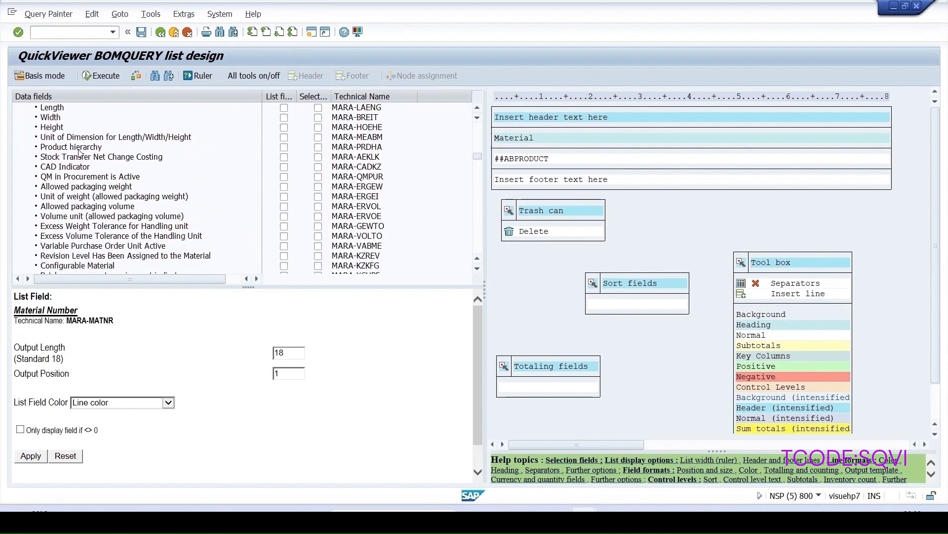
scroll(80, 154, down, 3)
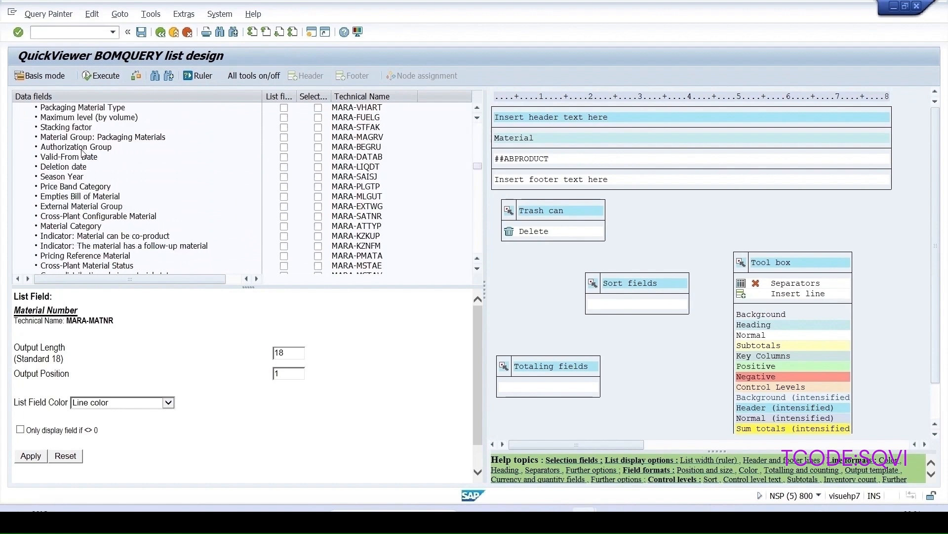
click(284, 227)
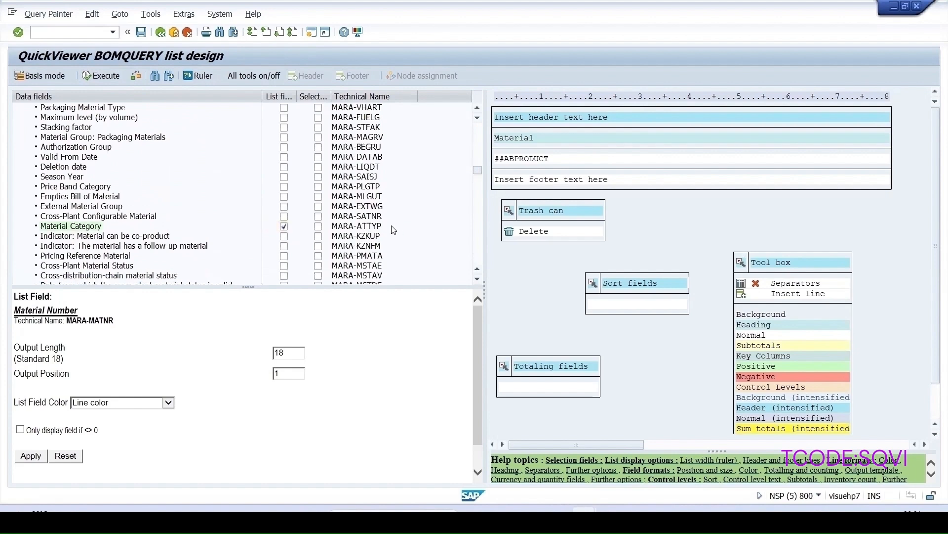
click(319, 226)
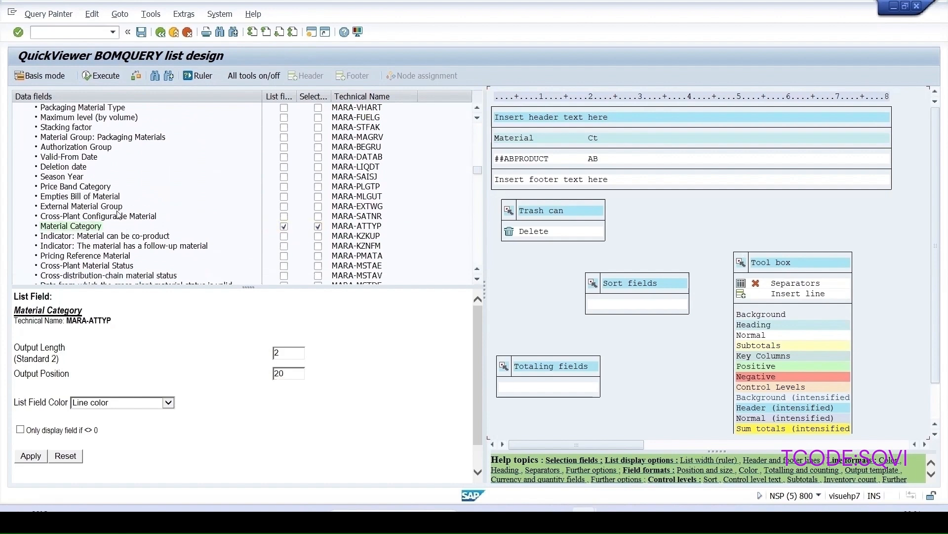
- Set Material Group: Packaging Materials (MARA-MAGRV) as both a list field and a selection field
scroll(127, 227, down, 5)
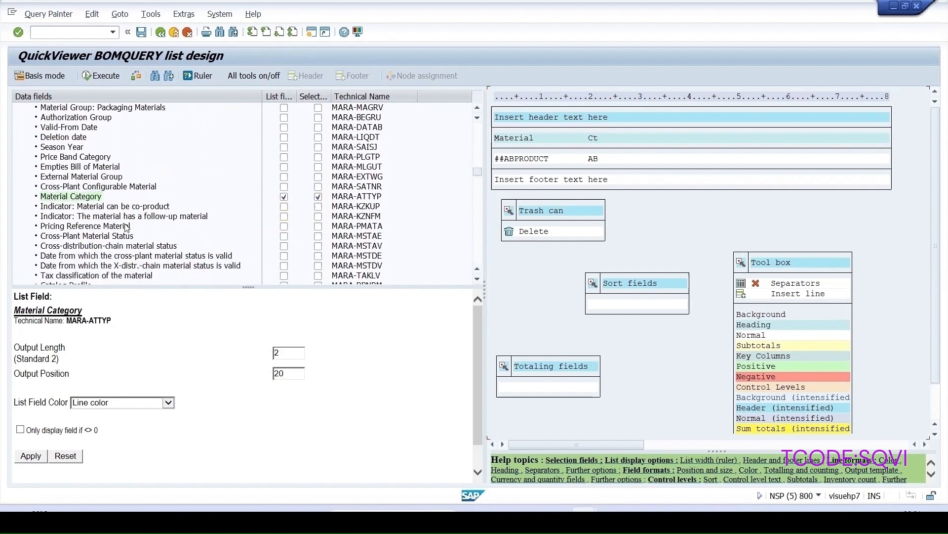
scroll(126, 227, down, 1)
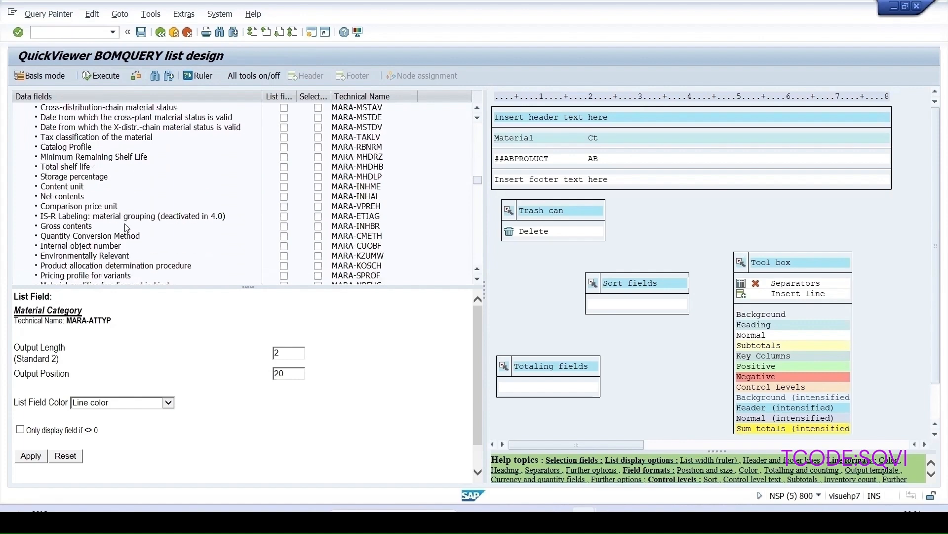
scroll(127, 227, up, 8)
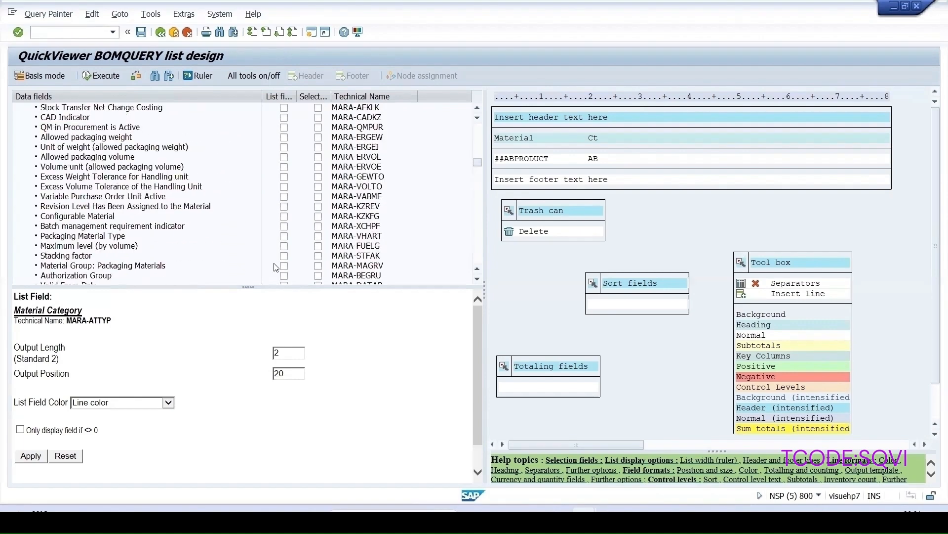
click(284, 266)
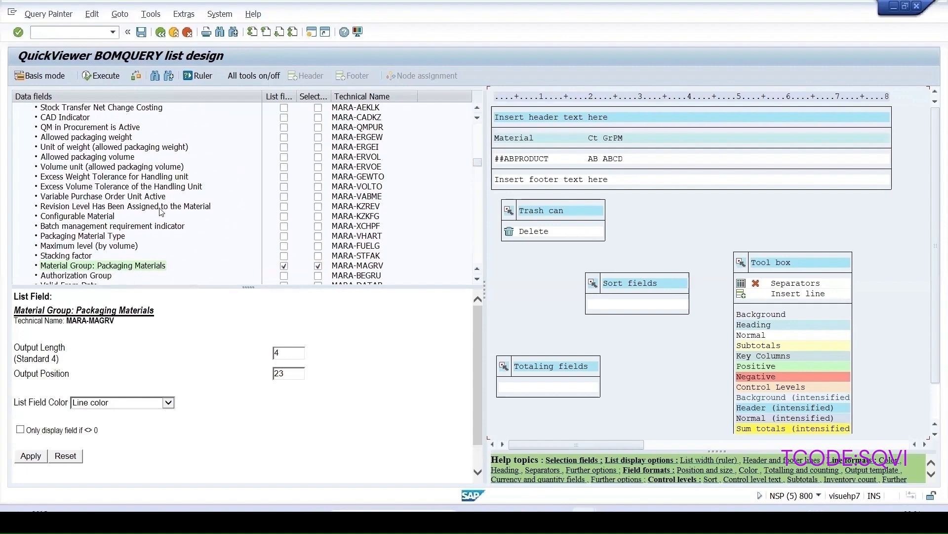
- Under Material to BOM Link, set BOM Usage and Plant as both list and selection fields
scroll(158, 208, down, 18)
scroll(168, 180, down, 5)
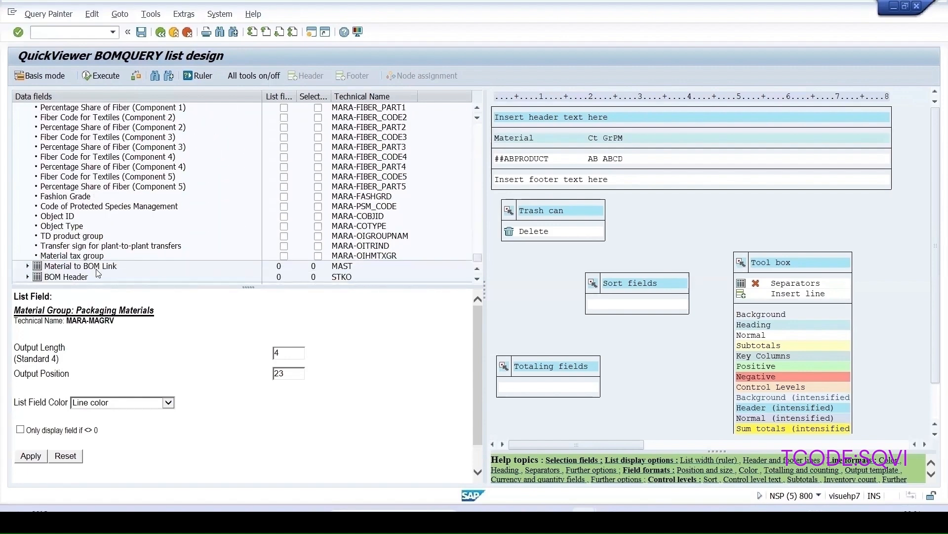
click(26, 266)
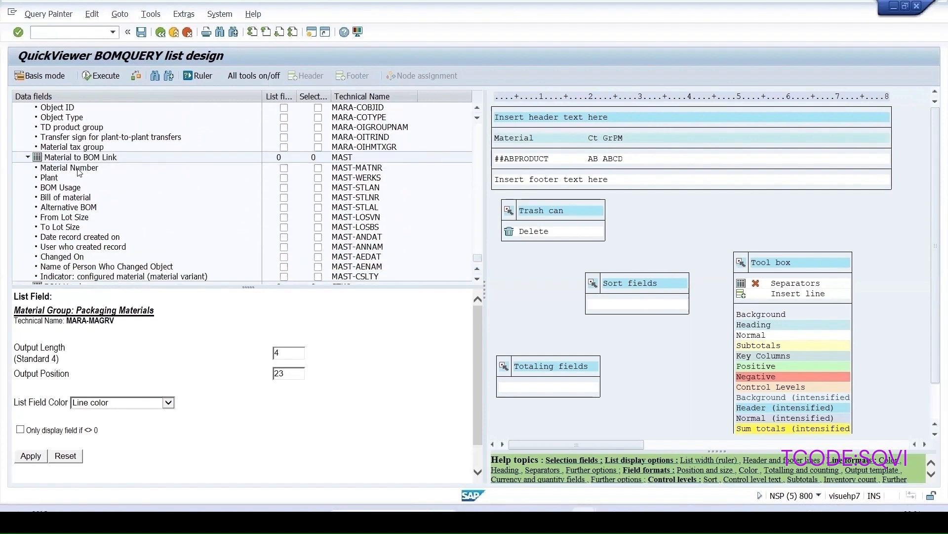
click(283, 187)
click(318, 178)
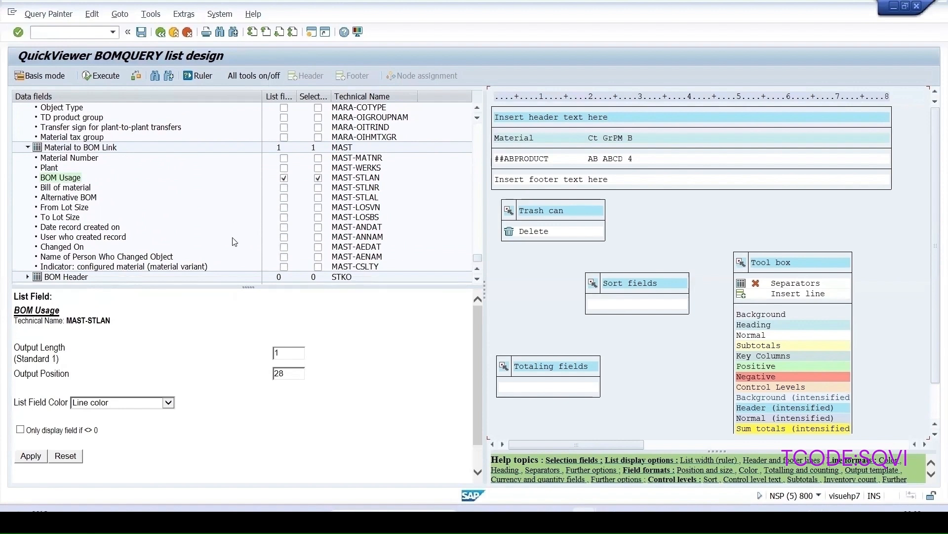
click(284, 167)
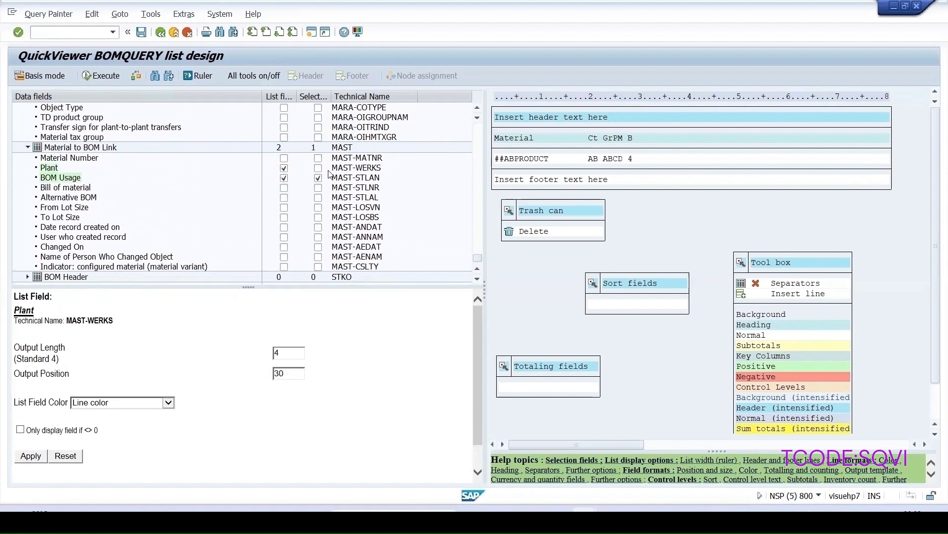
click(318, 168)
- Under BOM Header, set BOM status and Plant where BOM or alternative/variant created as both list and selection fields
click(27, 276)
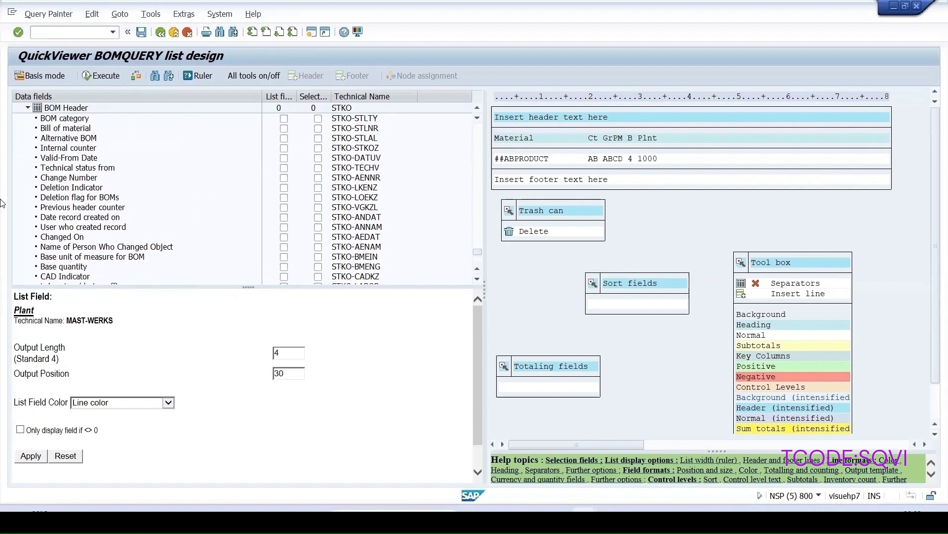
scroll(130, 205, down, 1)
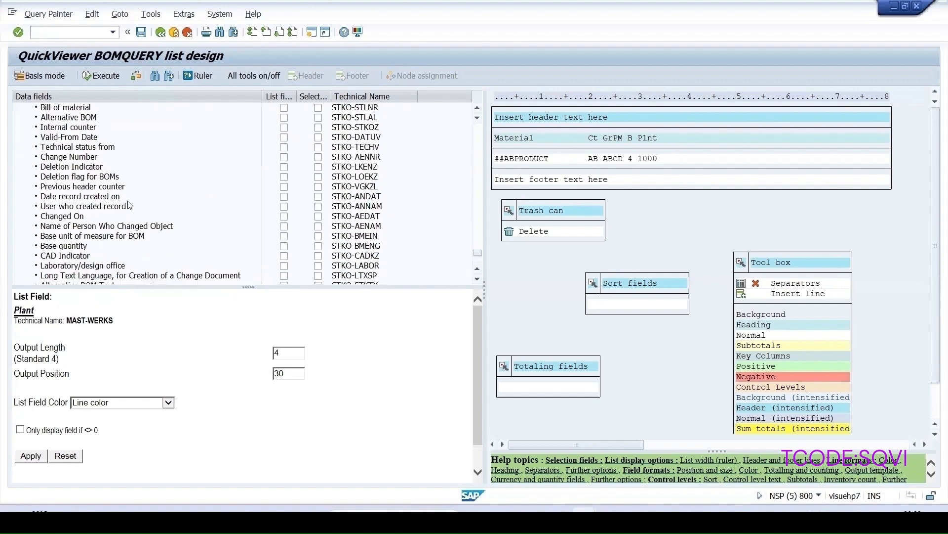
scroll(130, 205, down, 3)
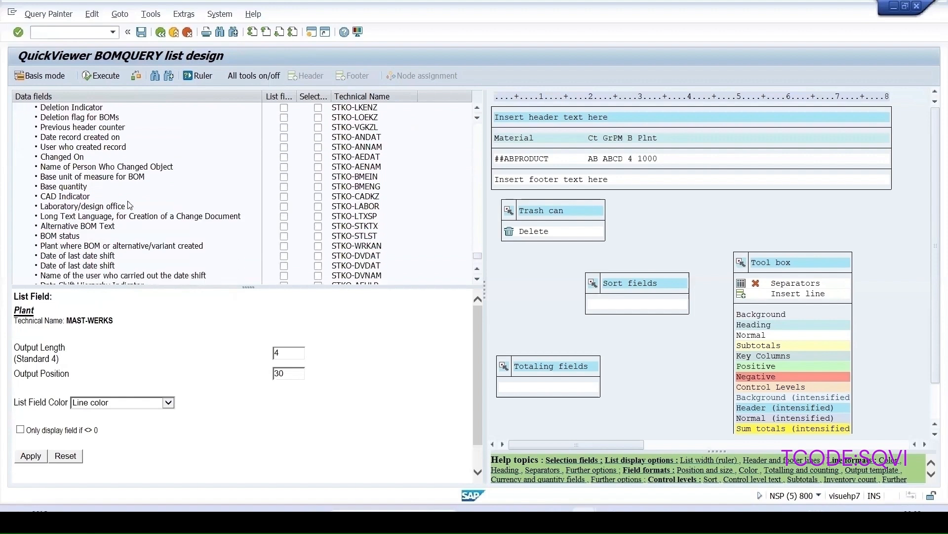
click(284, 236)
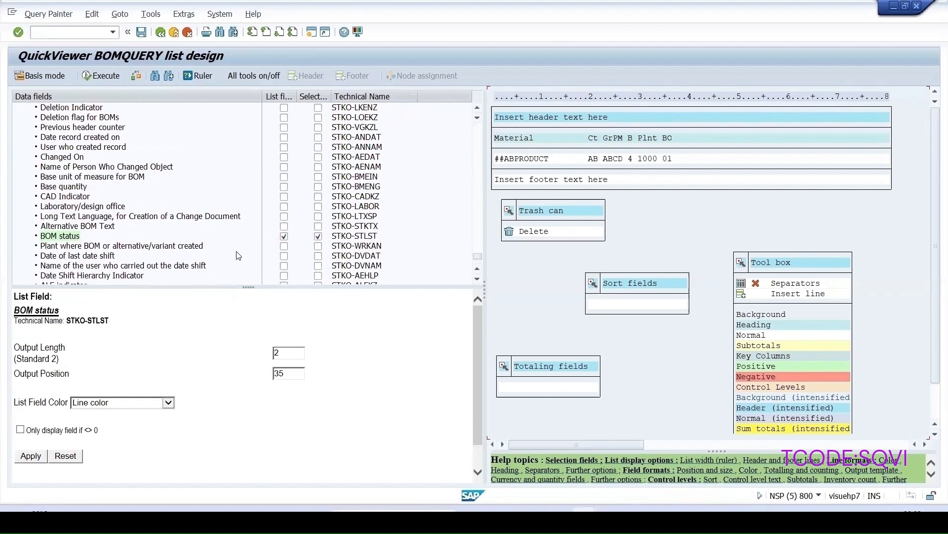
click(284, 246)
click(318, 246)
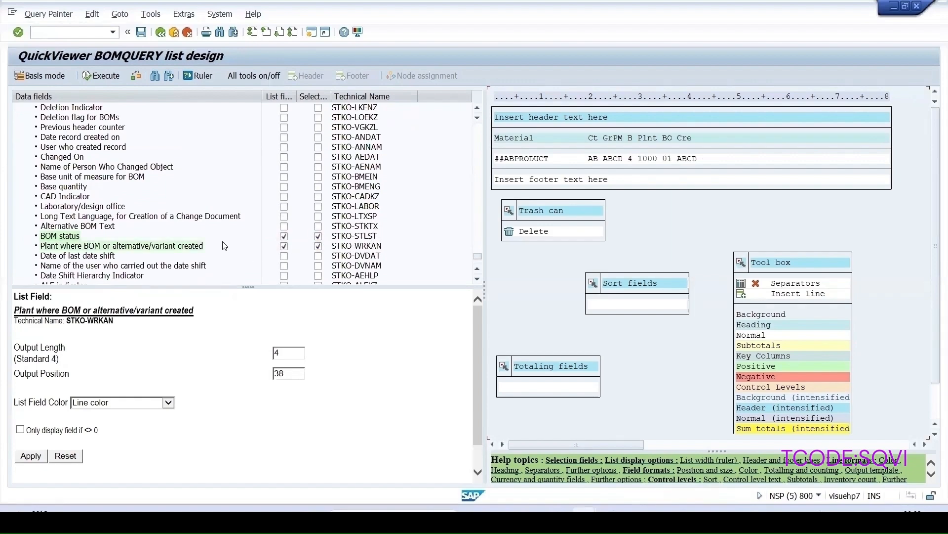
- Set the BOM Header field Change Number To (STKO-ECN_TO) as both a list field and a selection field
scroll(231, 253, down, 2)
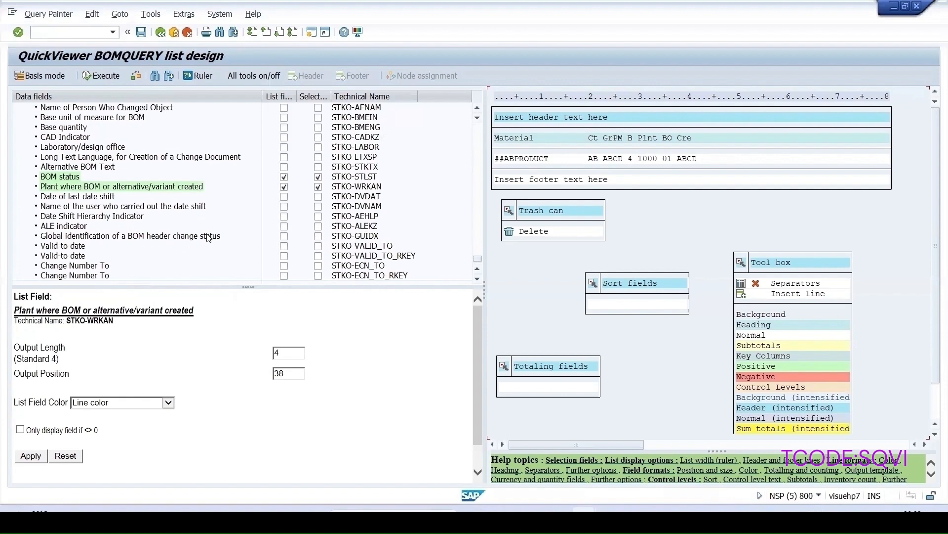
click(284, 265)
click(318, 266)
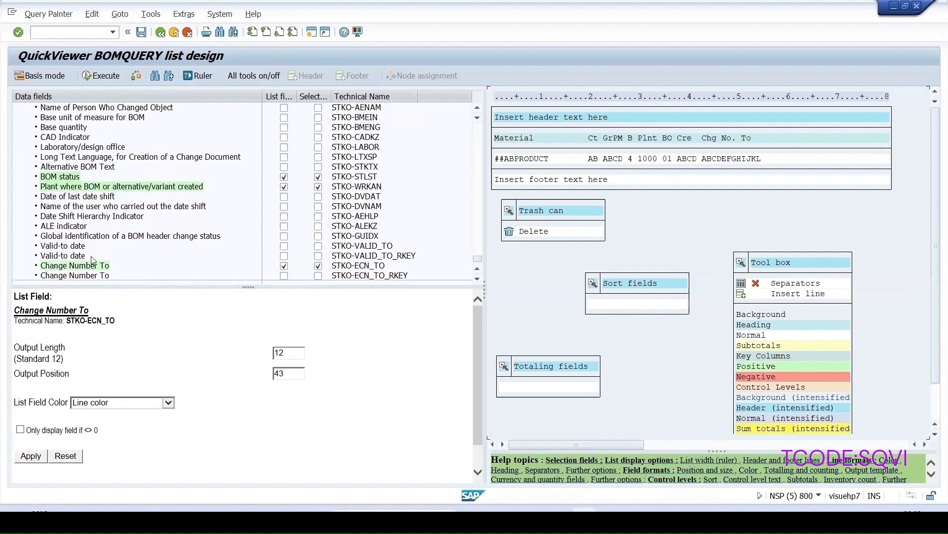
- Save QuickView BOMQUERY and run its report for material P-200, BOM usage 1 and plant 1000 as an ABAP list
click(142, 32)
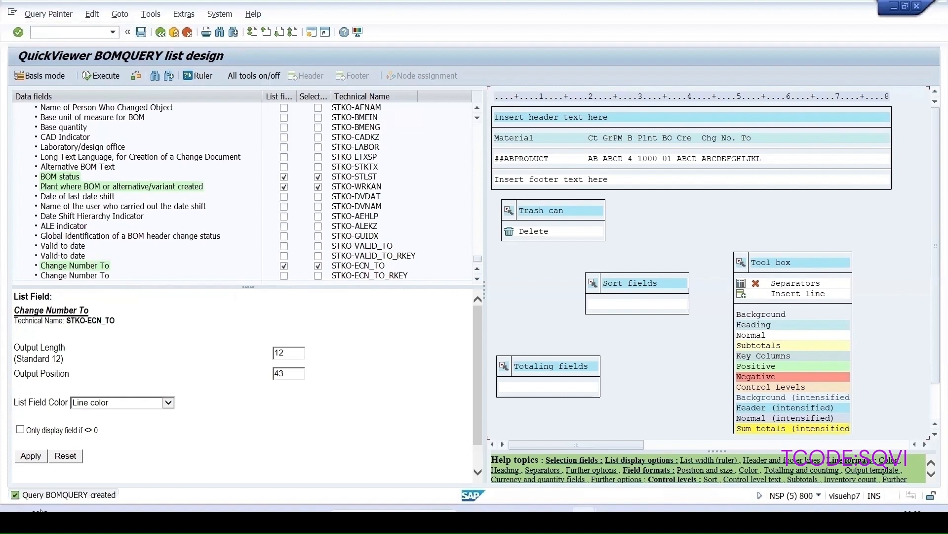
click(103, 73)
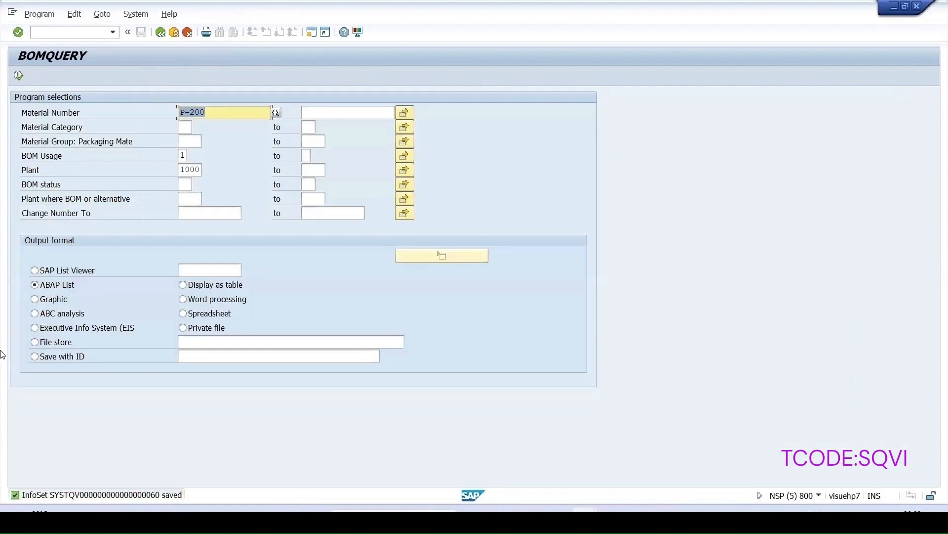
click(20, 76)
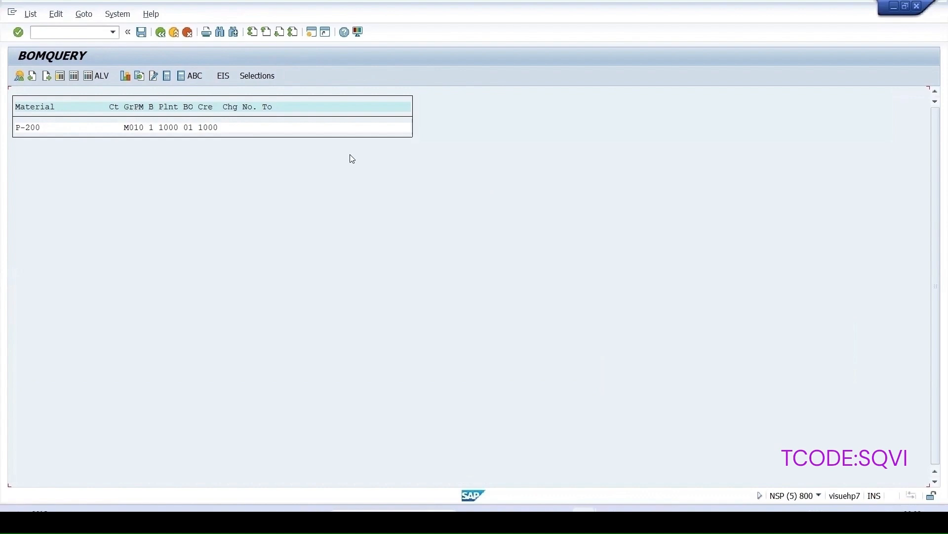
click(161, 33)
click(161, 32)
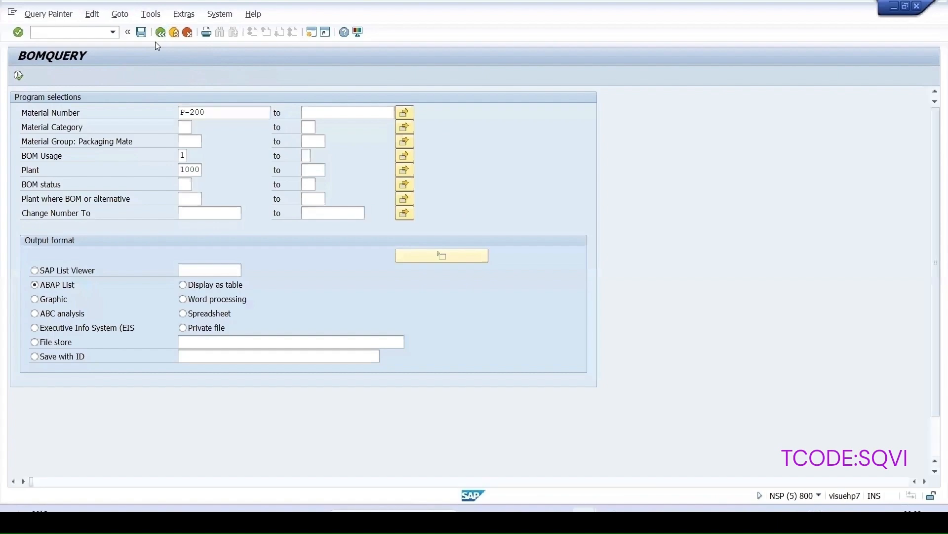
- In basis mode, open the sort sequence settings and look through the fields marked as list and selection fields in all three tables
click(46, 77)
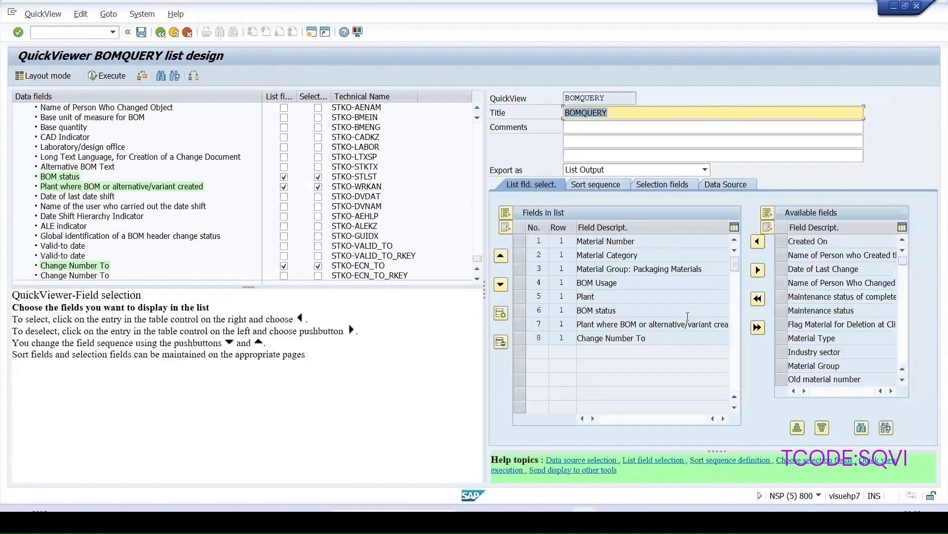
click(588, 185)
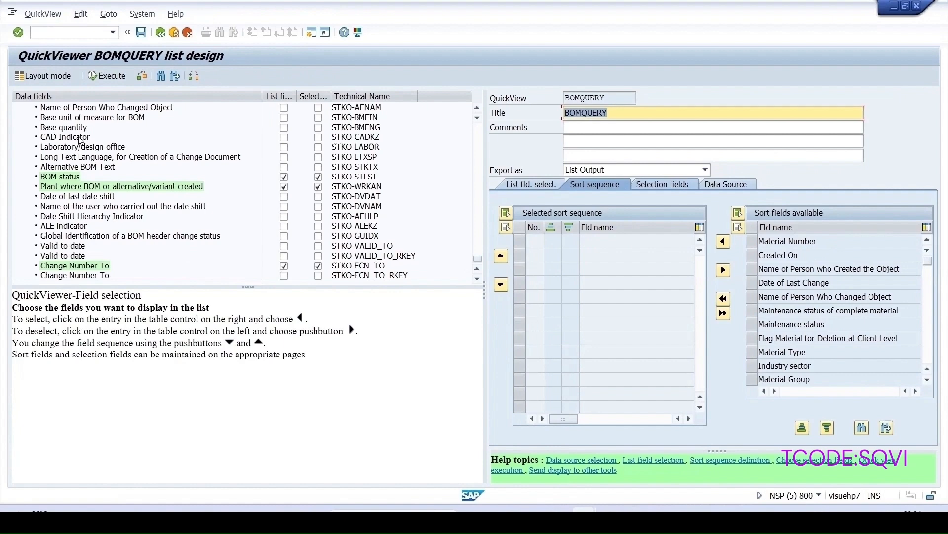
scroll(147, 236, up, 4)
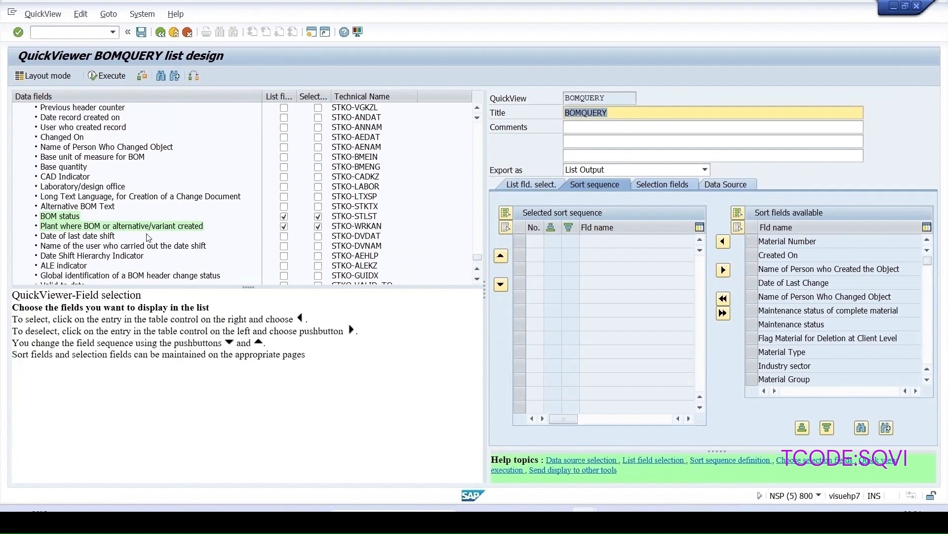
scroll(147, 236, up, 10)
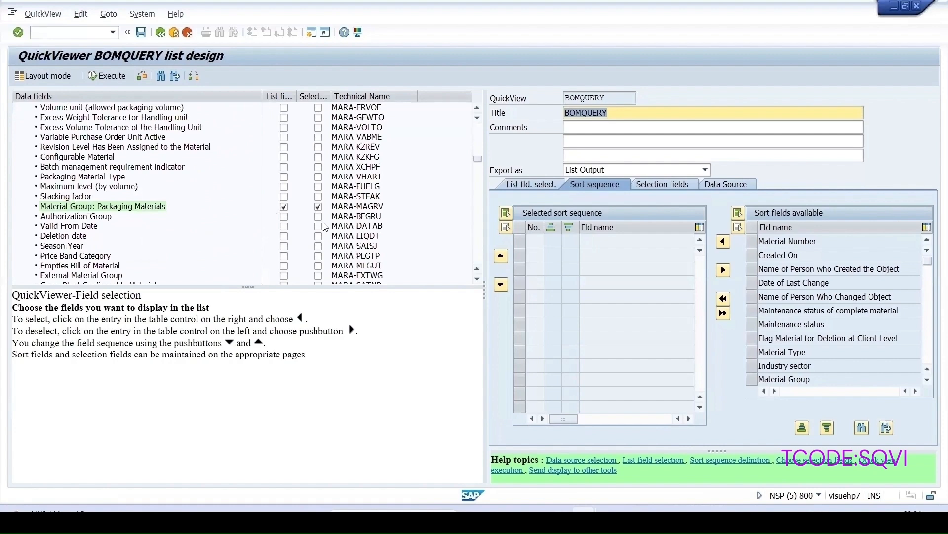
scroll(325, 226, down, 3)
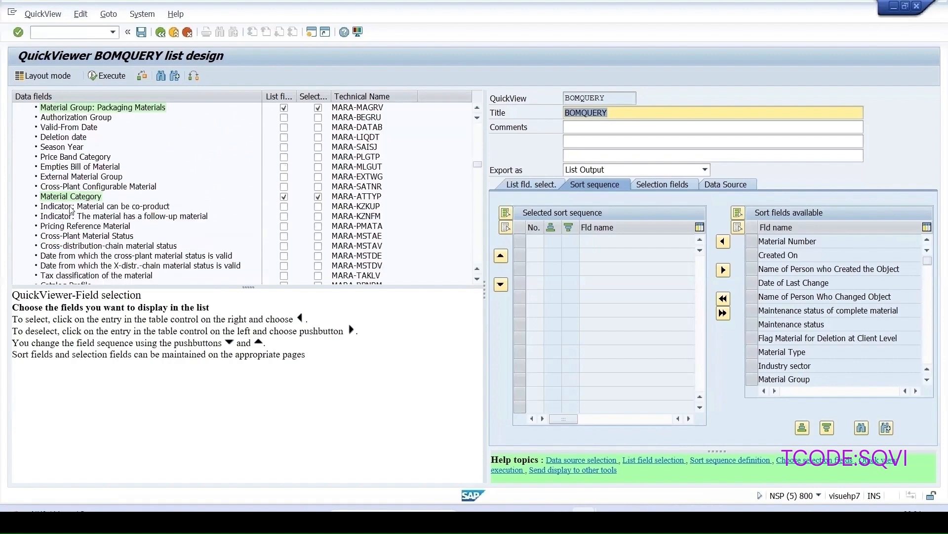
scroll(266, 205, down, 13)
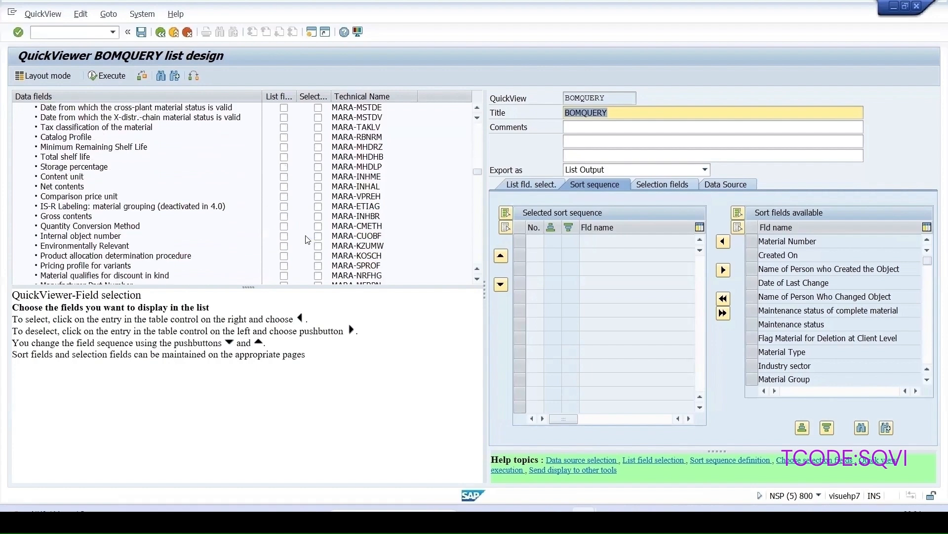
scroll(310, 239, down, 8)
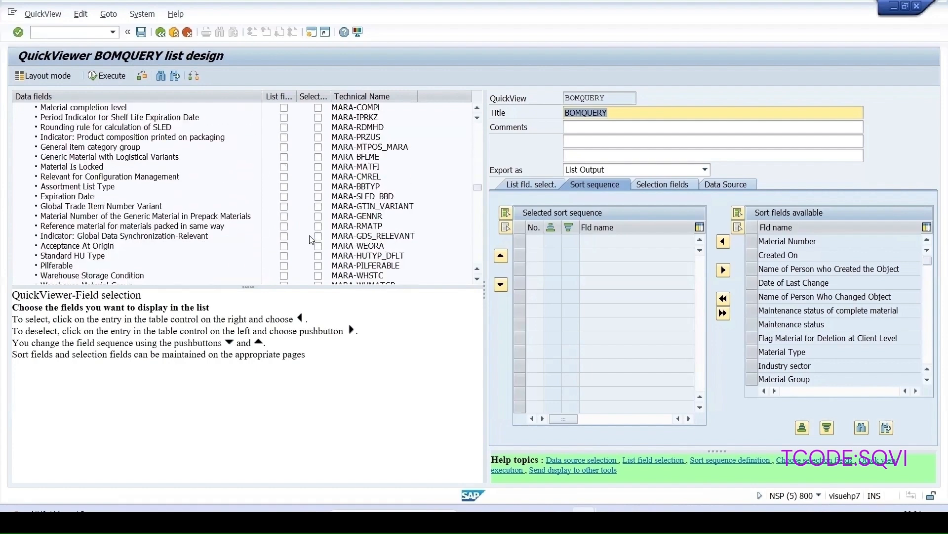
scroll(276, 113, up, 20)
scroll(257, 244, down, 20)
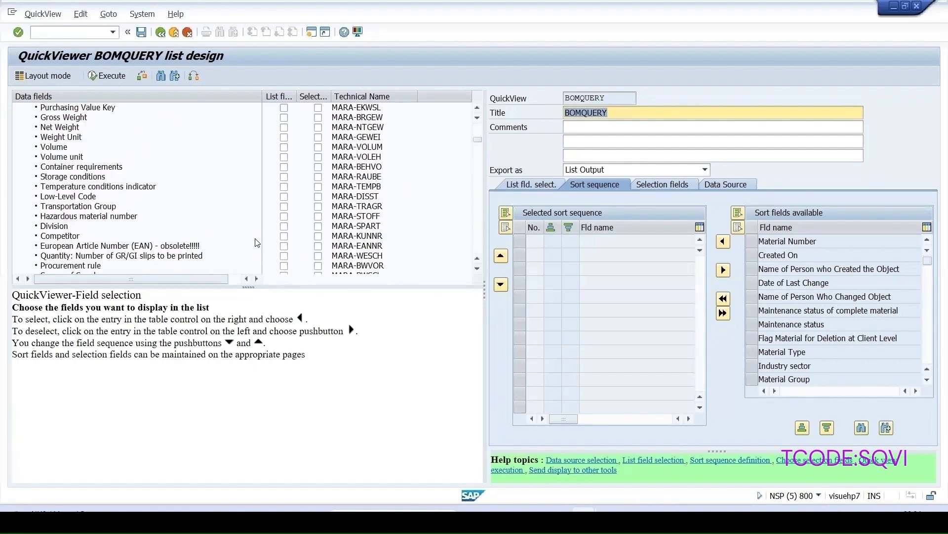
scroll(256, 245, down, 15)
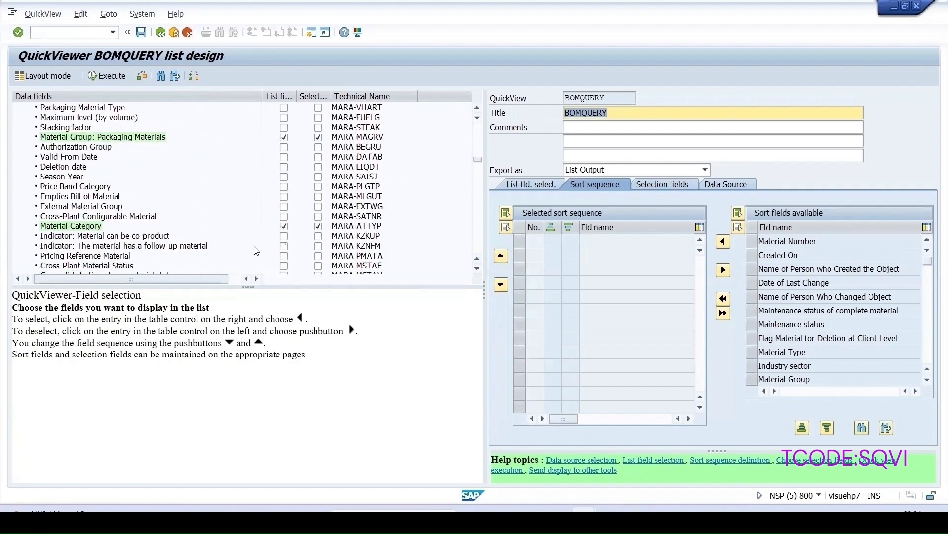
scroll(257, 250, down, 5)
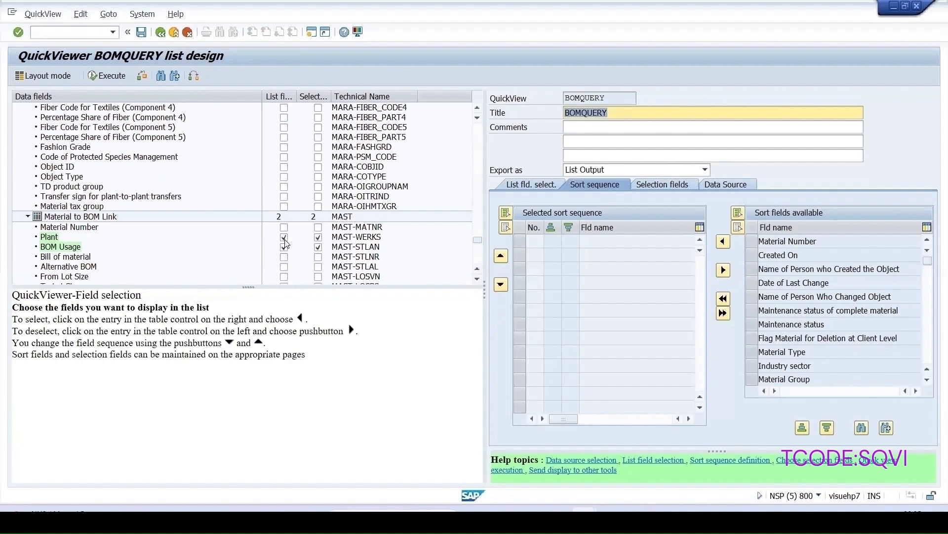
scroll(290, 252, down, 6)
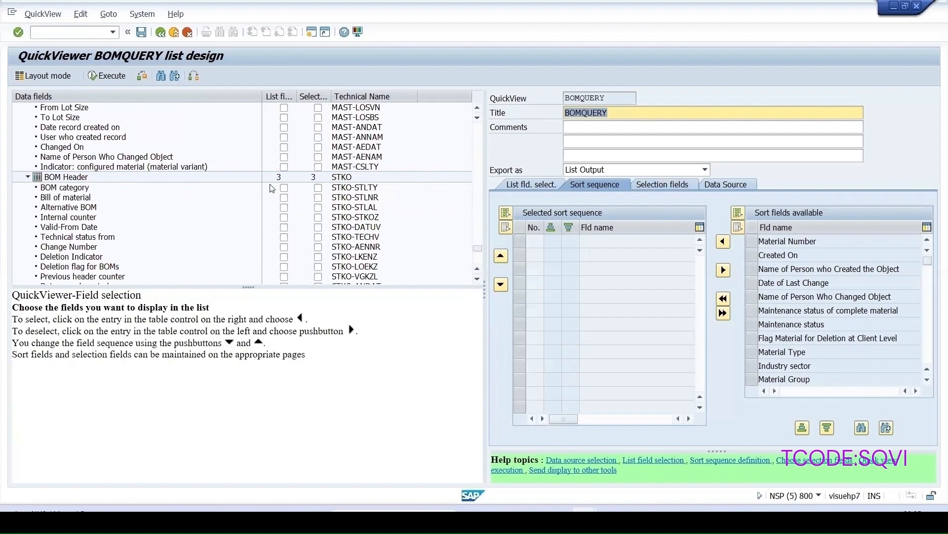
scroll(299, 232, down, 6)
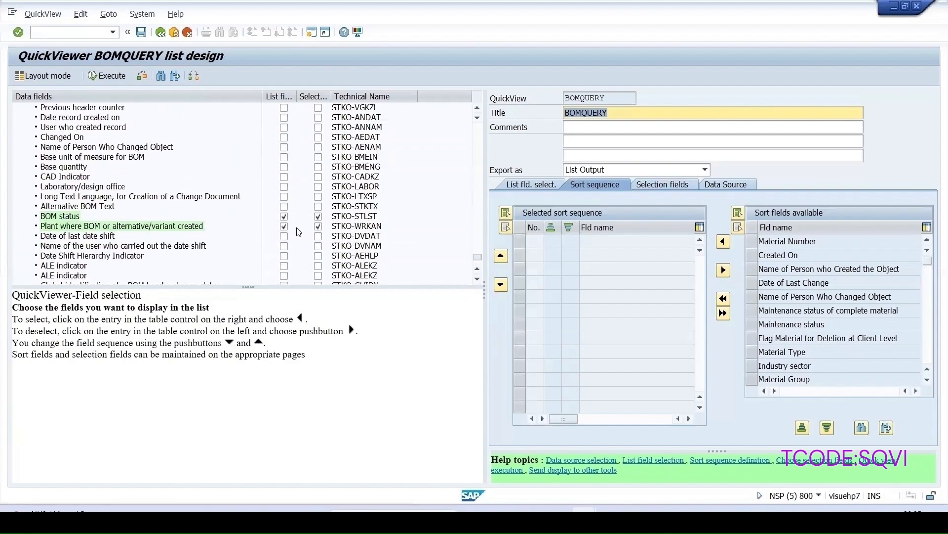
scroll(298, 232, down, 1)
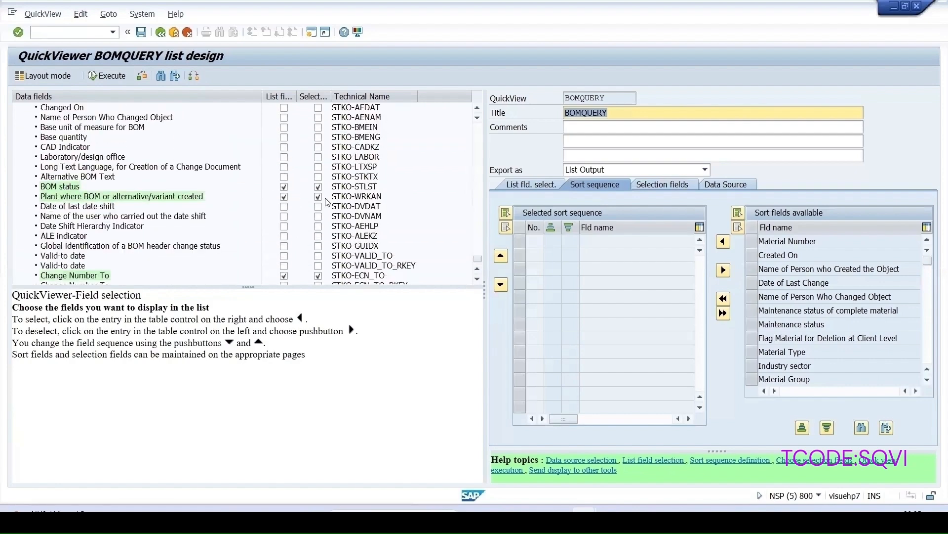
scroll(326, 201, down, 1)
- Run the BOMQUERY report again as an ABAP list for material P-200 and return to its selection screen
click(110, 77)
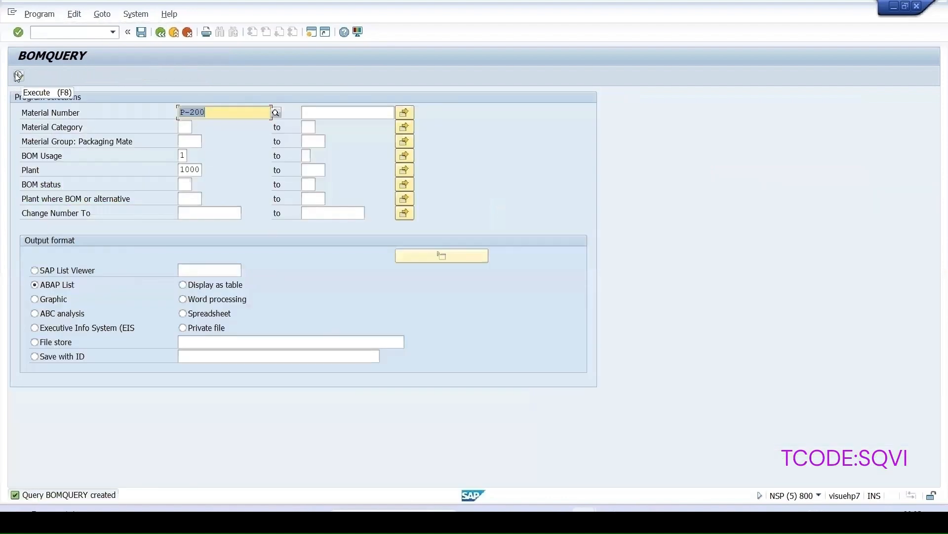
click(19, 75)
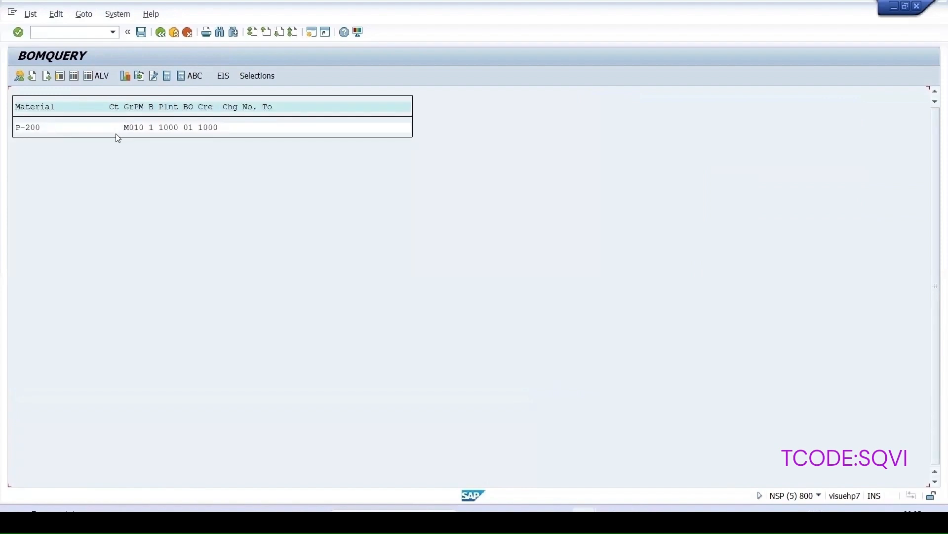
click(160, 32)
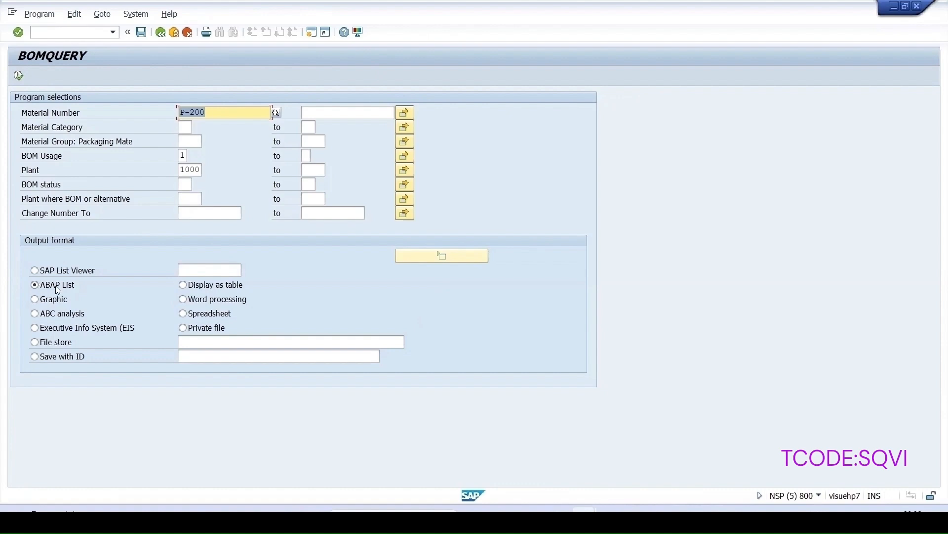
- Switch the output format to Spreadsheet, run the report and export the list to Microsoft Excel
click(37, 281)
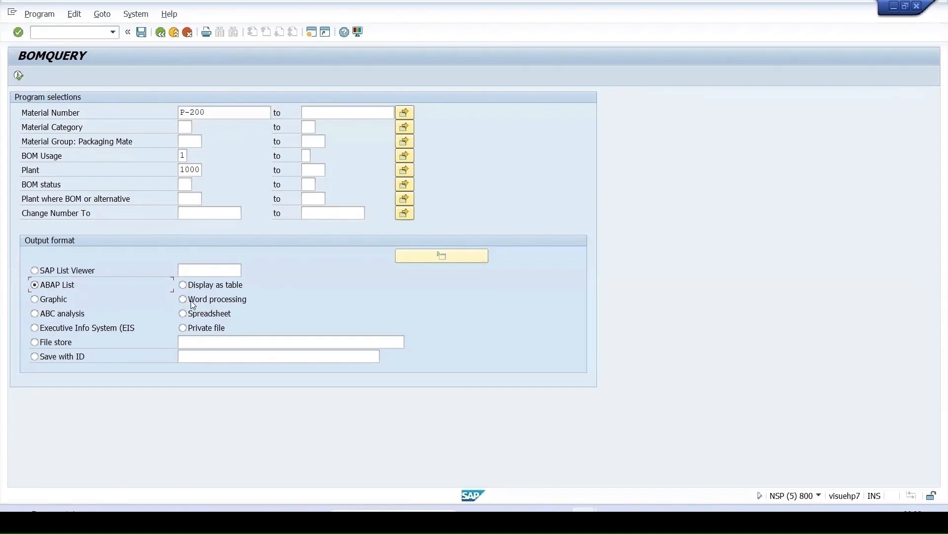
click(182, 313)
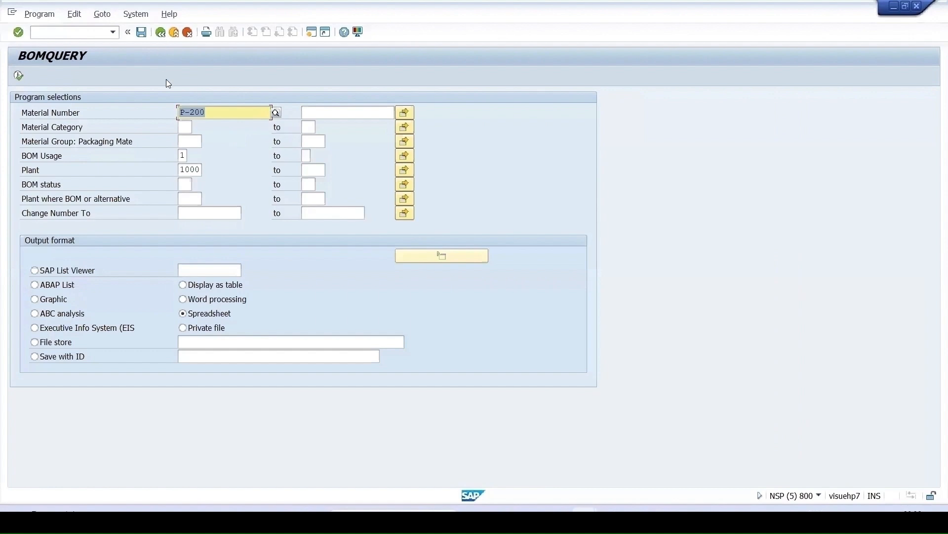
click(46, 288)
click(186, 315)
click(19, 75)
click(281, 269)
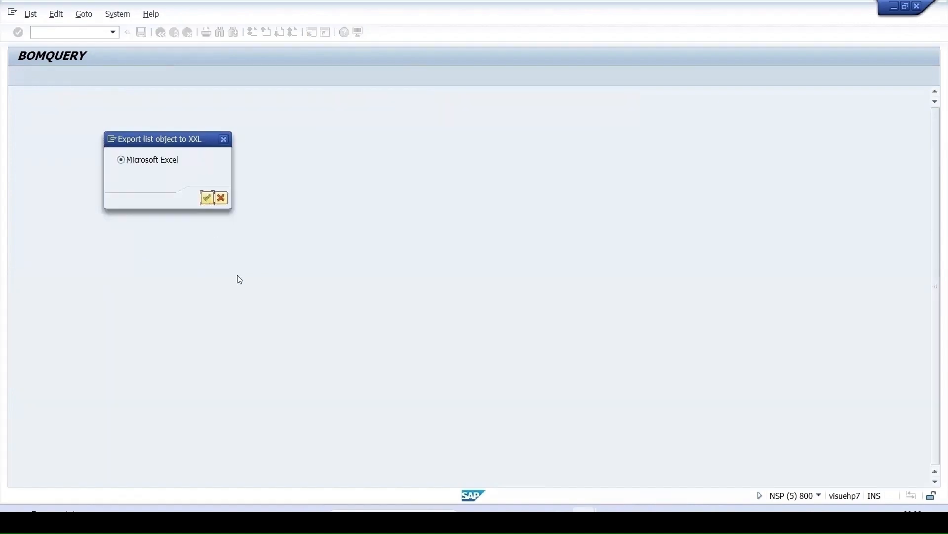
click(207, 198)
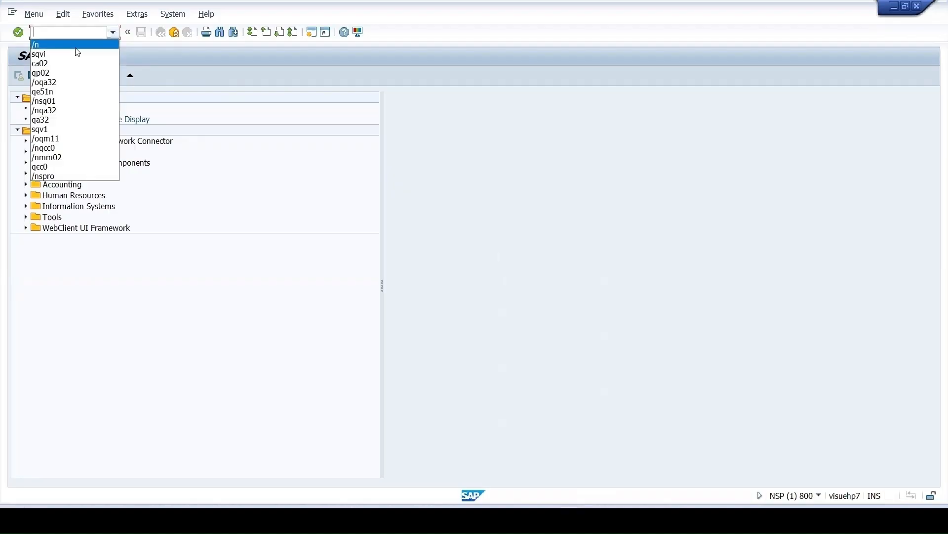
- Start transaction SQVI and open the QuickView BOMQuery for changing
click(54, 50)
key(Return)
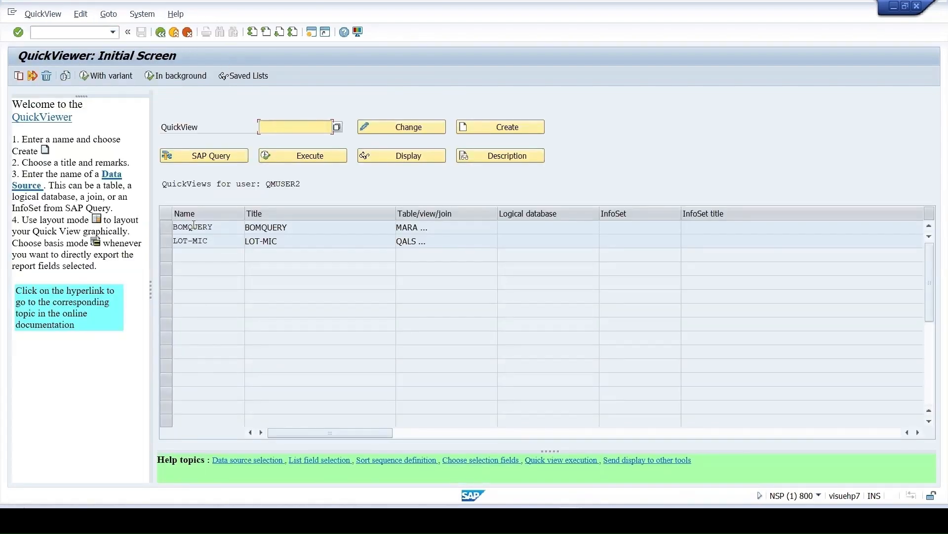
click(283, 132)
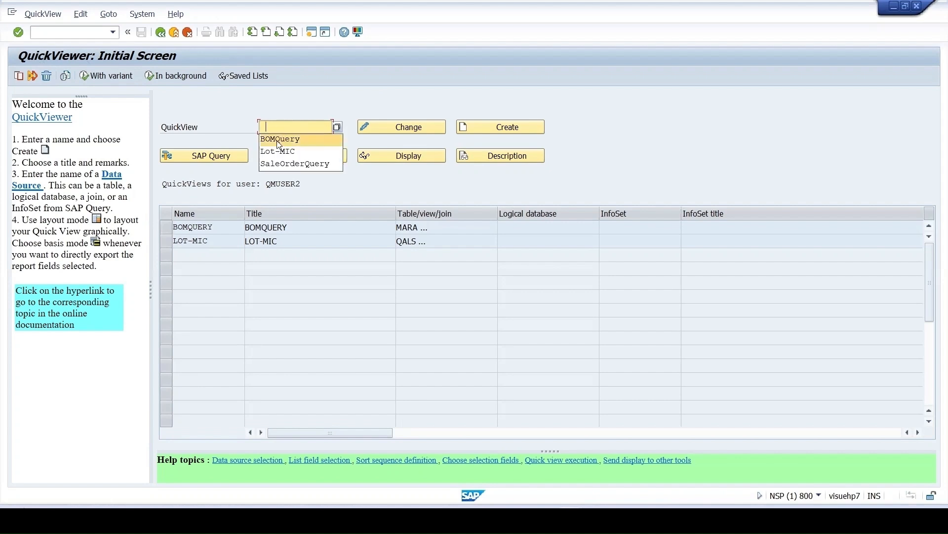
click(285, 140)
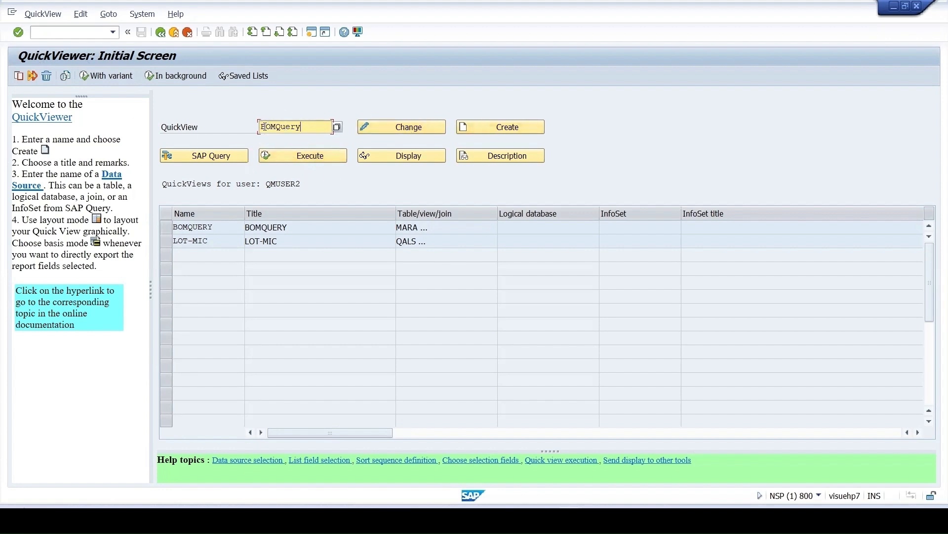
click(407, 127)
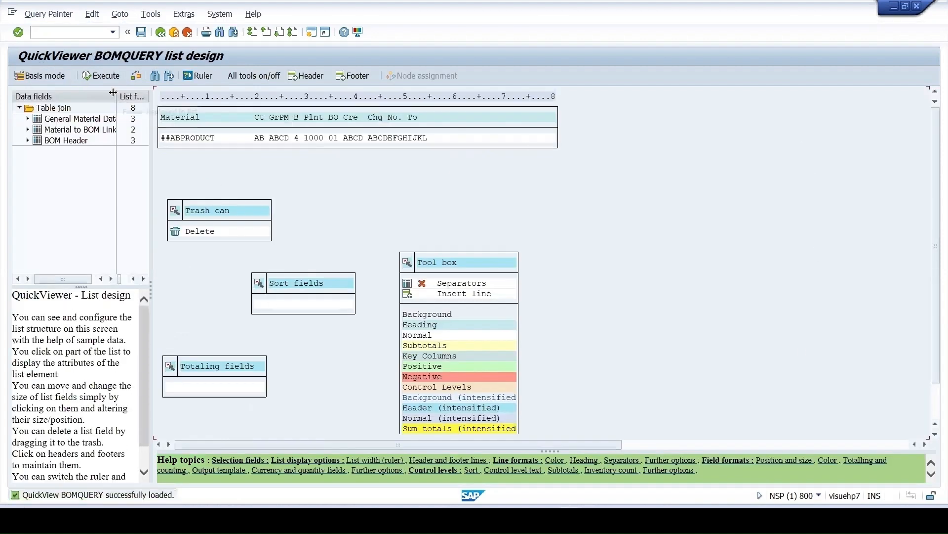
- Widen the data fields area and set Valid-From Date (MARA-DATAB) under General Material Data as a selection field
drag(114, 92, 298, 93)
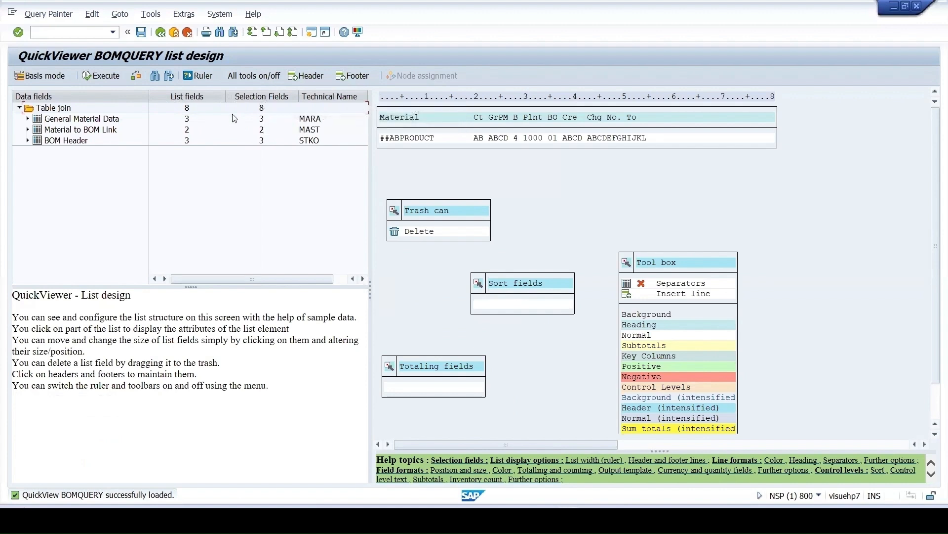
click(27, 119)
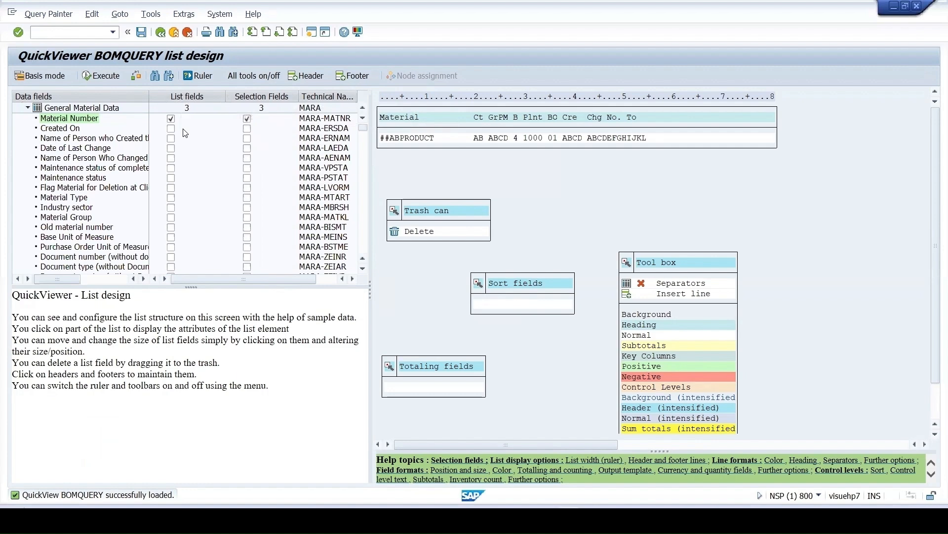
scroll(211, 149, down, 6)
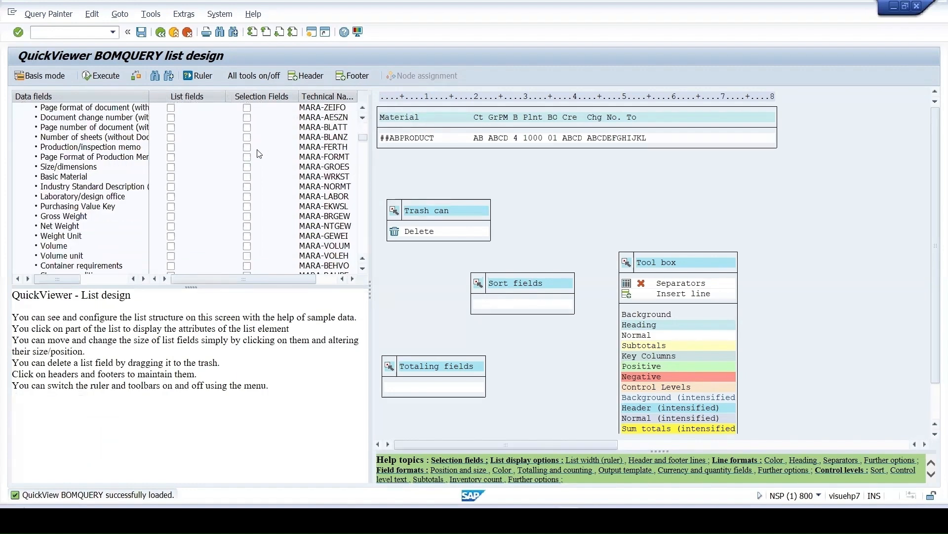
scroll(259, 257, down, 4)
scroll(259, 257, down, 4)
scroll(259, 256, down, 4)
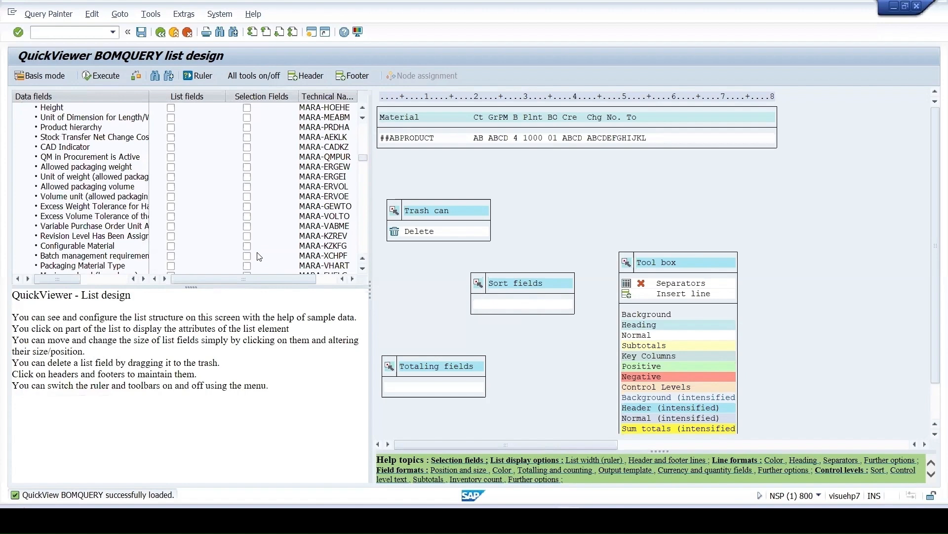
scroll(259, 256, up, 1)
scroll(259, 257, down, 3)
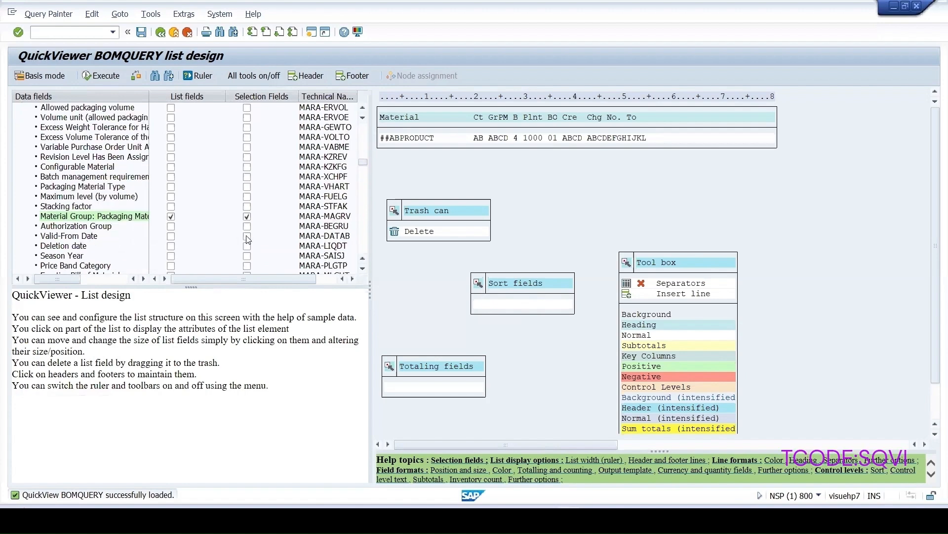
click(247, 236)
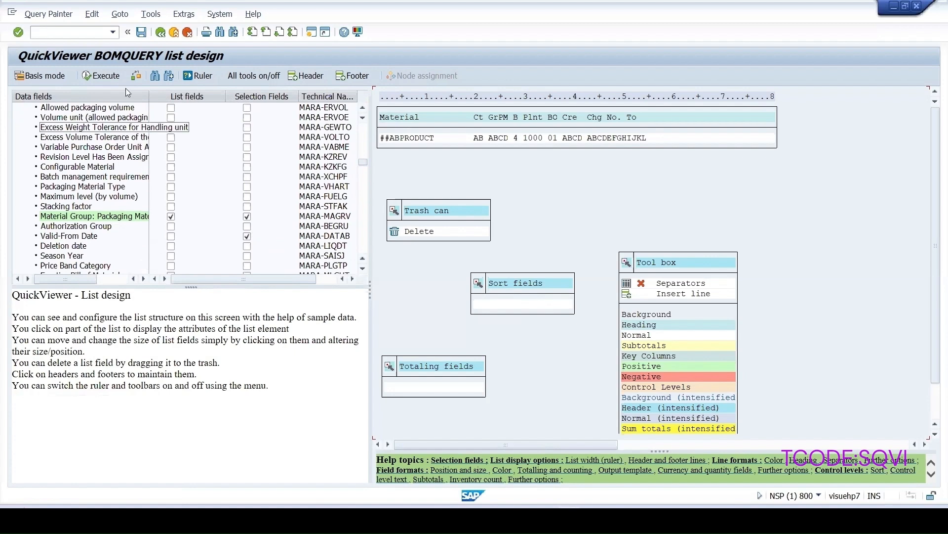
- Save the QuickView, check its selection screen for the Valid-From Date field and return to the list design
click(141, 33)
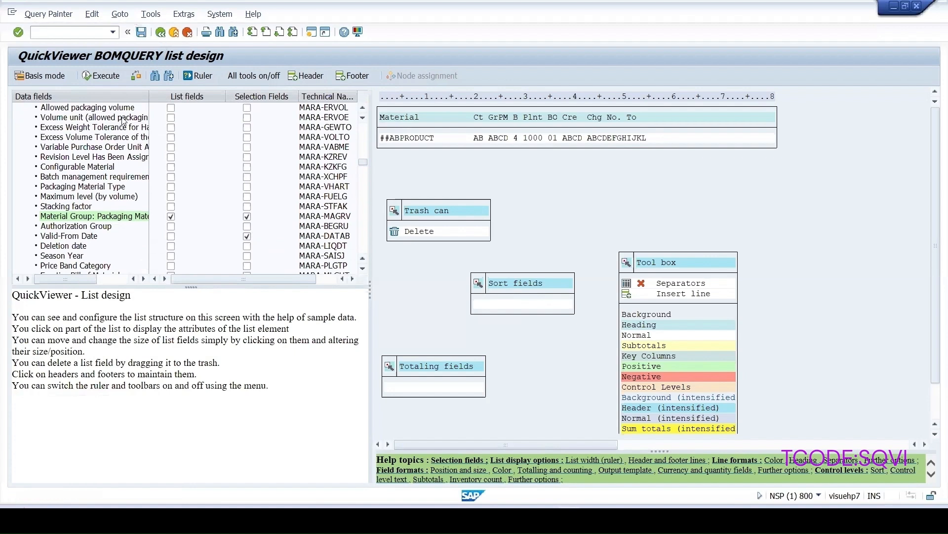
click(104, 76)
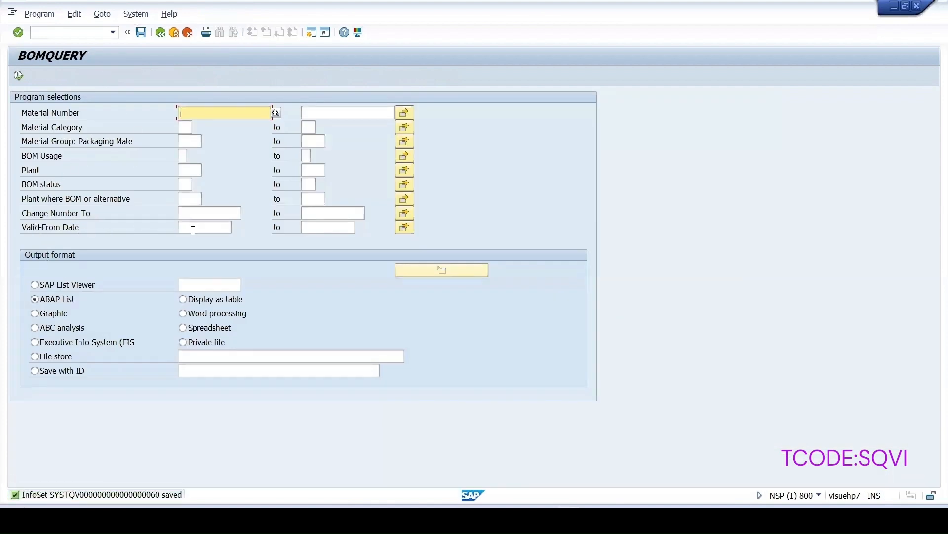
click(160, 32)
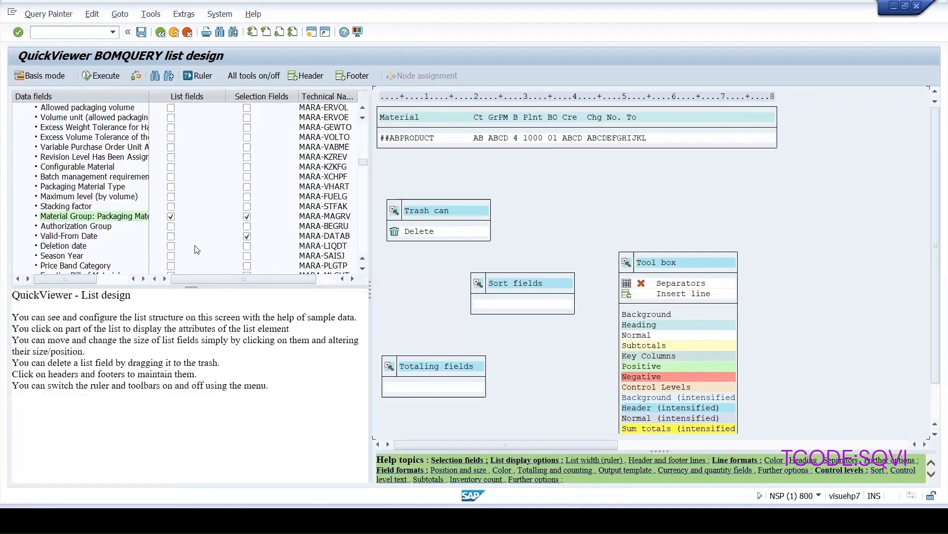
- Remove Valid-From Date from the selection fields, save the QuickView and check its selection screen
click(247, 235)
click(141, 32)
click(101, 77)
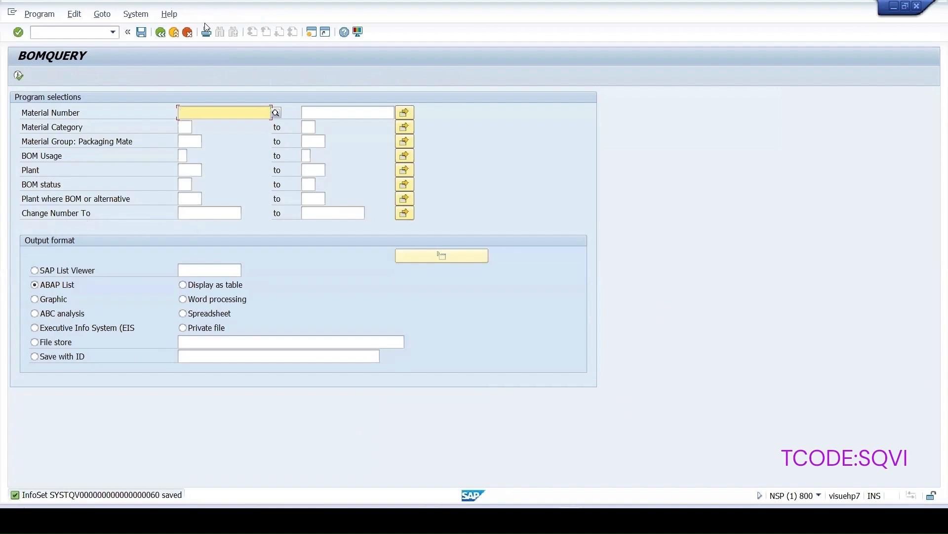
click(160, 34)
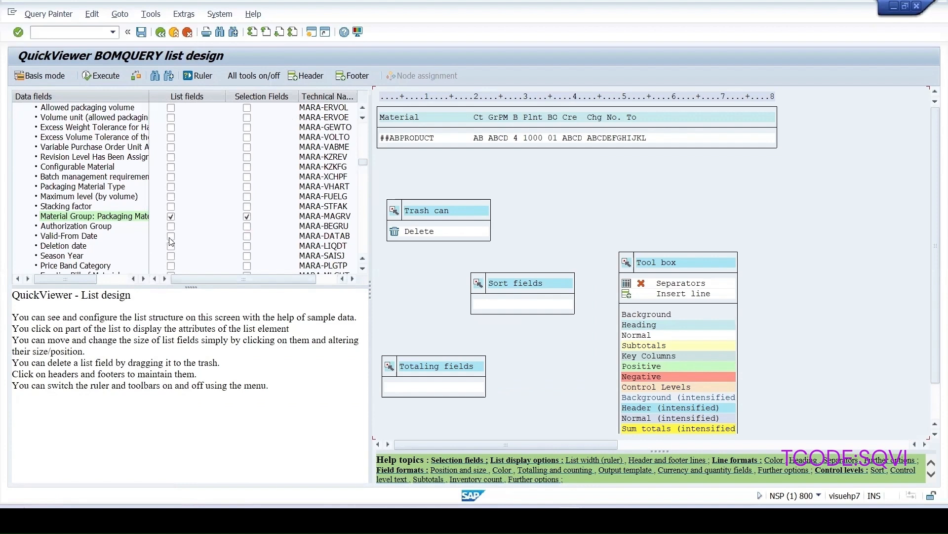
- Add Valid-From Date (MARA-DATAB) as a list field, save the QuickView and run it for a maximum of 100 datasets
click(171, 236)
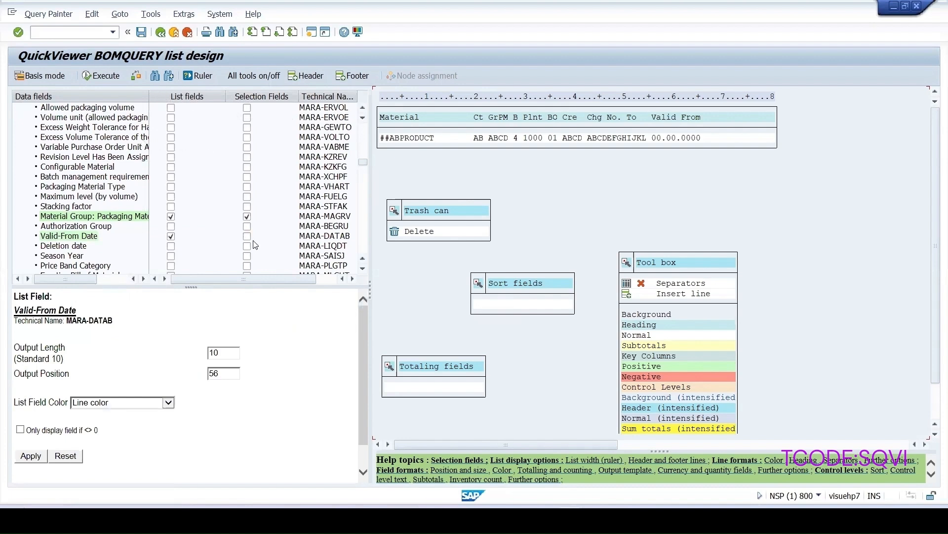
click(141, 34)
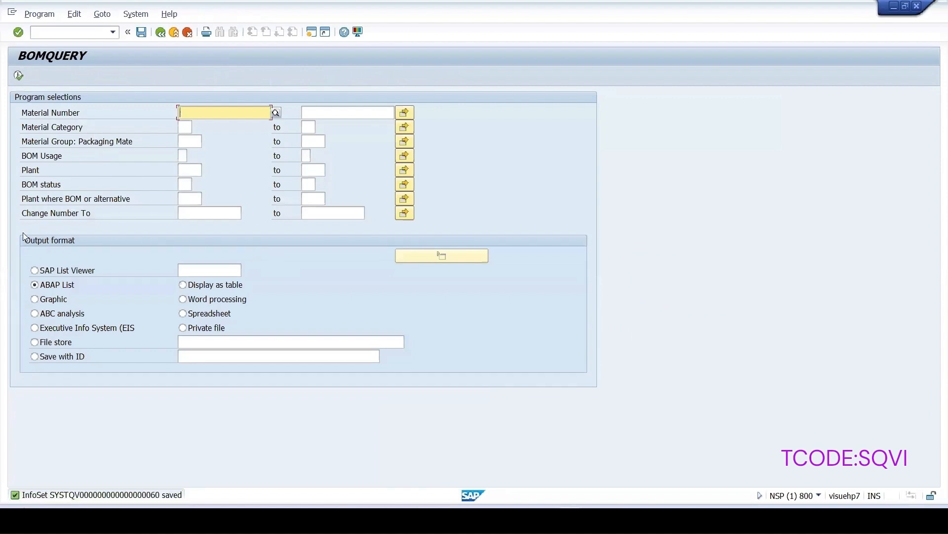
click(19, 76)
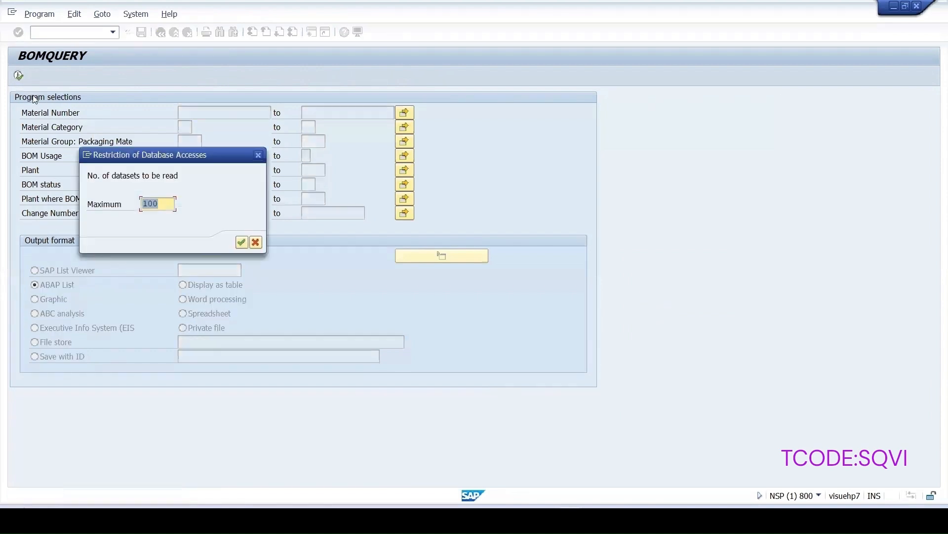
click(242, 242)
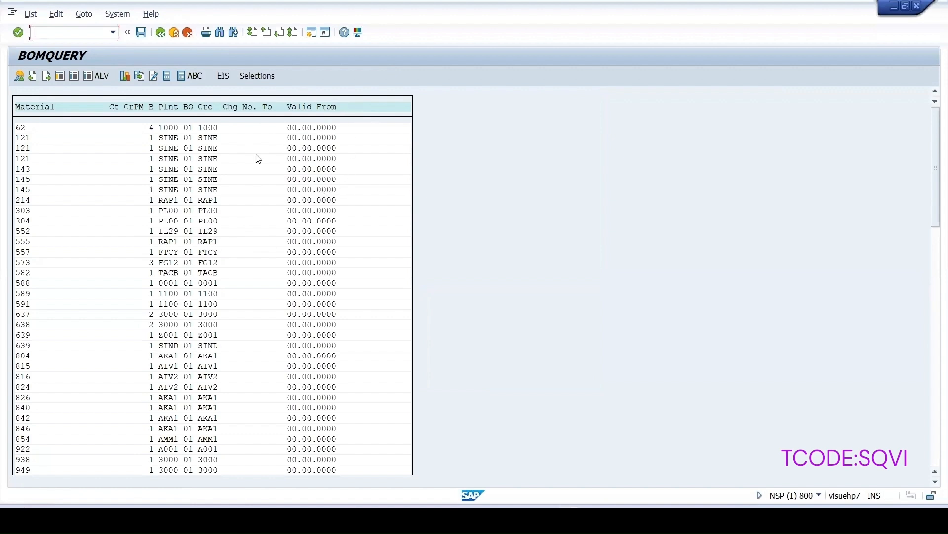
- Run the report again from its selection screen without selection values, and return to the QuickView list design
click(161, 33)
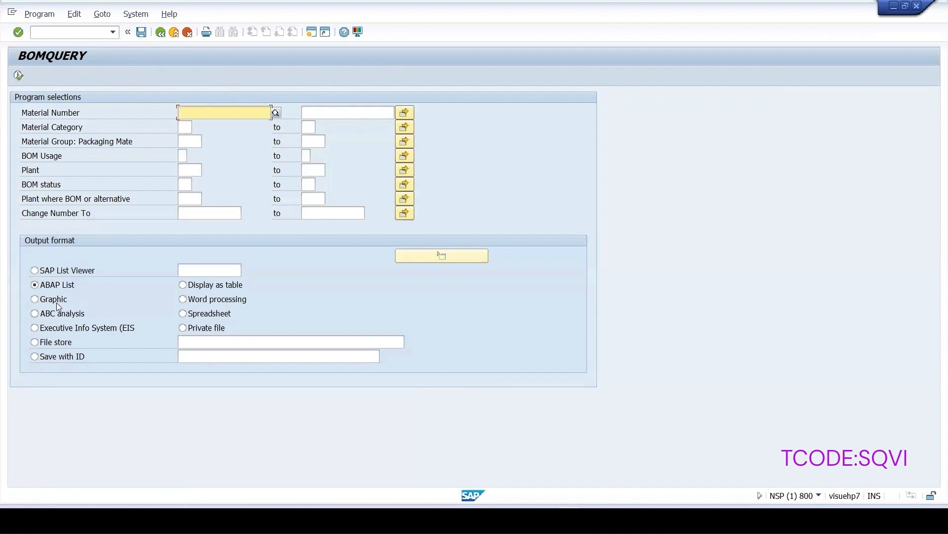
click(19, 76)
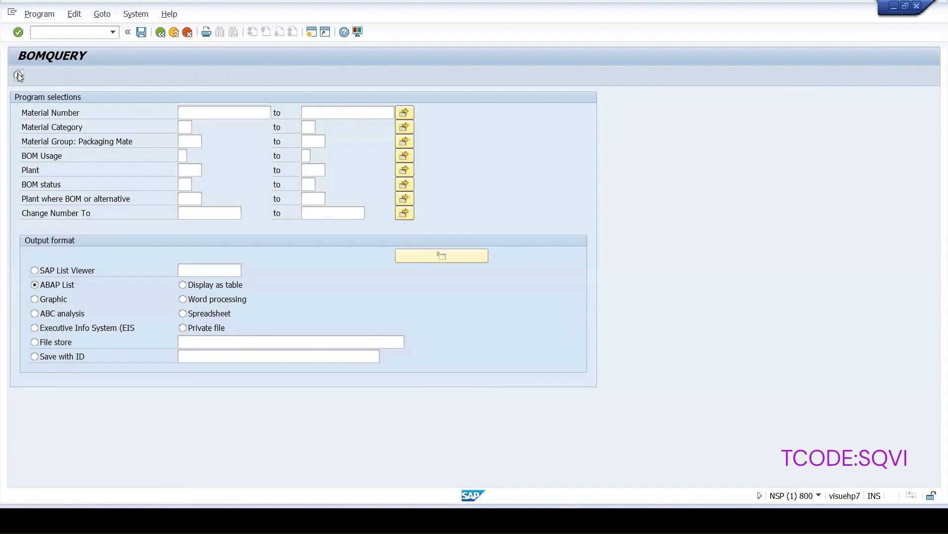
click(242, 242)
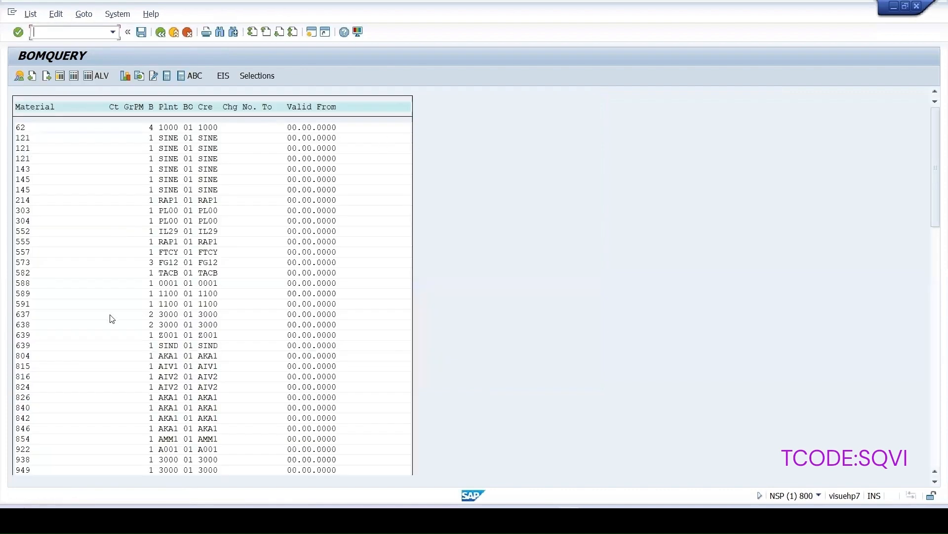
click(163, 34)
click(162, 34)
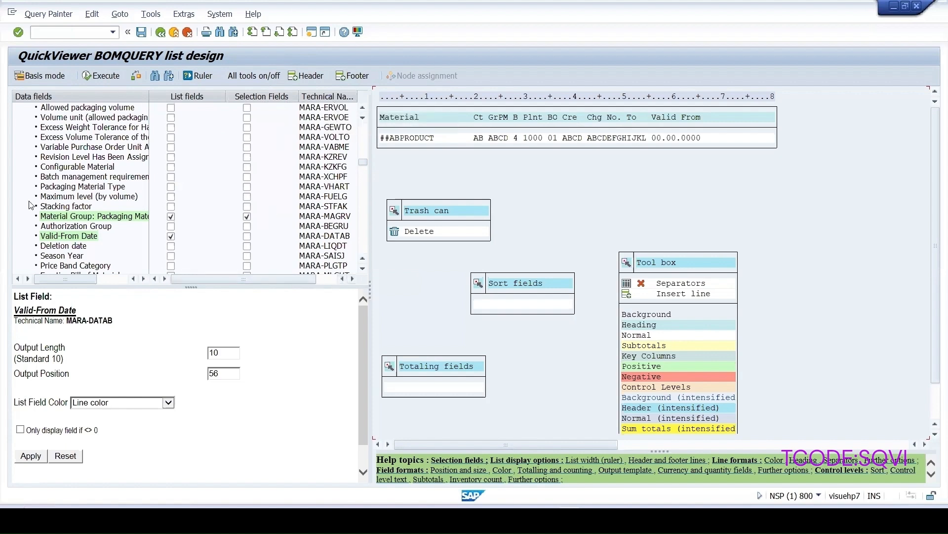
- Switch the QuickView to Basis mode and review its list fields, sort sequence, selection fields and data source settings
click(48, 76)
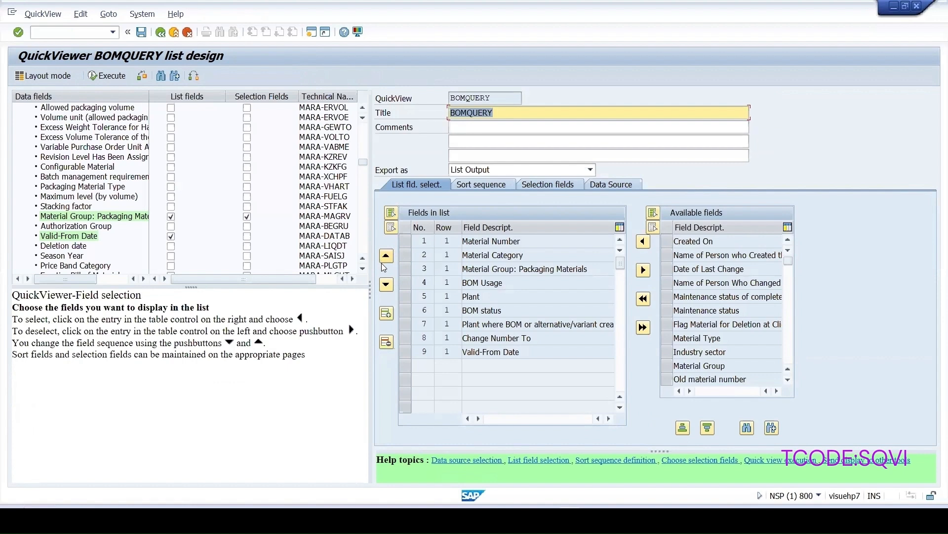
click(482, 185)
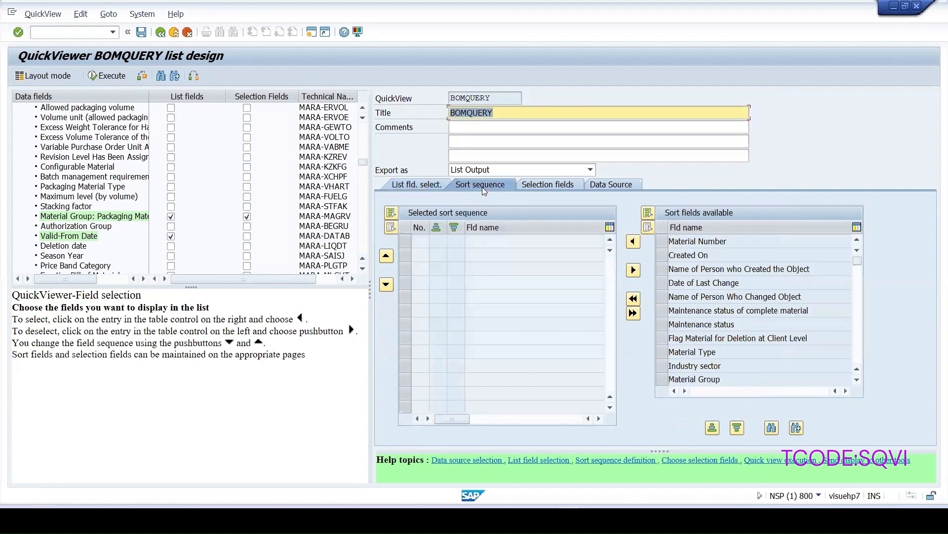
click(564, 184)
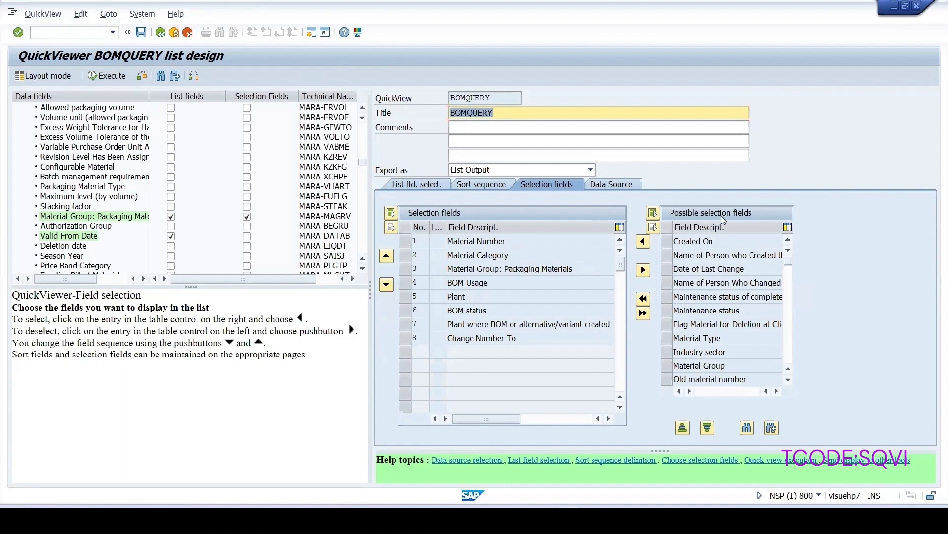
click(736, 341)
scroll(736, 341, down, 1)
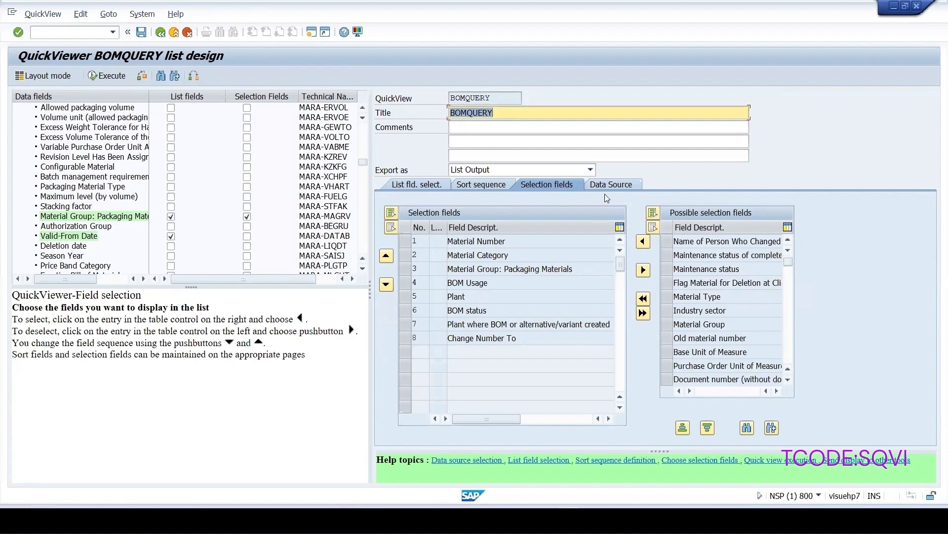
click(618, 185)
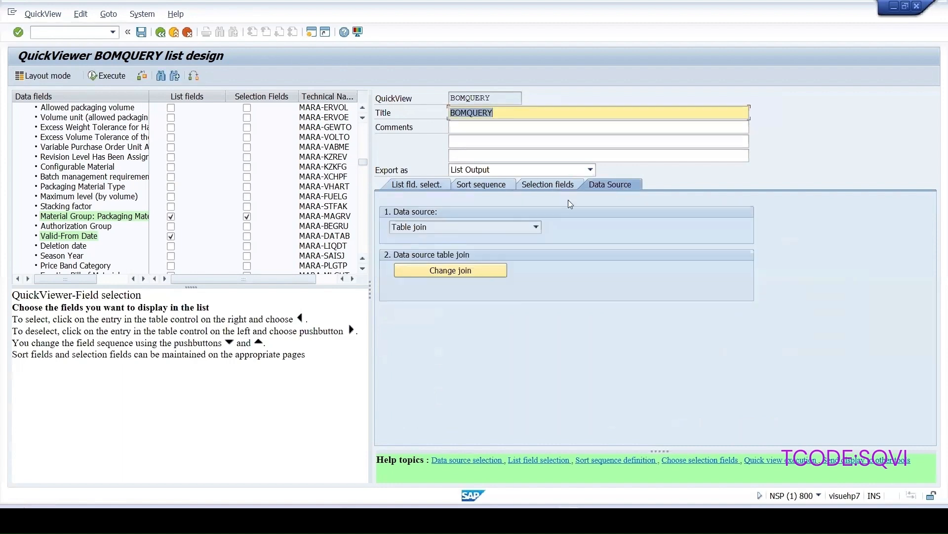
- Open the table join for changing, view the Add table dialog without adding a table, and return to the data source settings
click(451, 271)
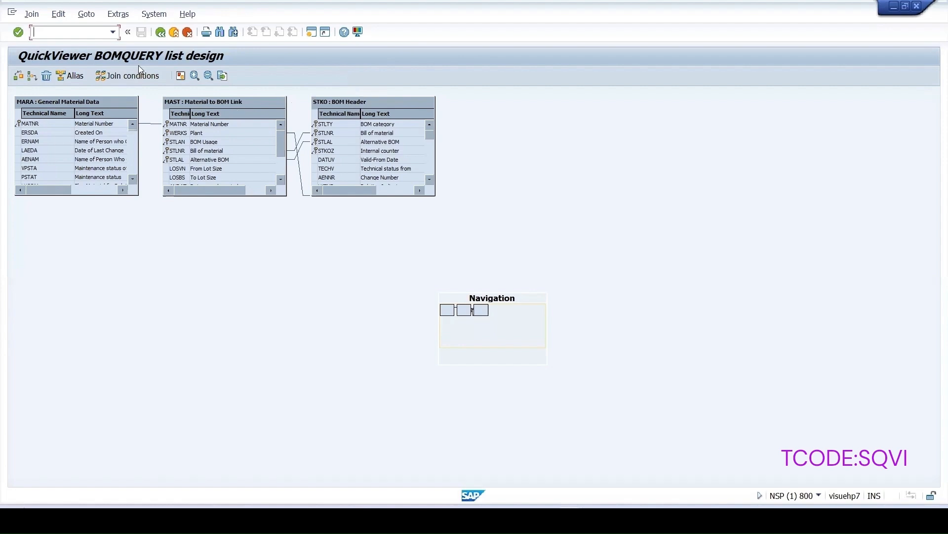
click(36, 80)
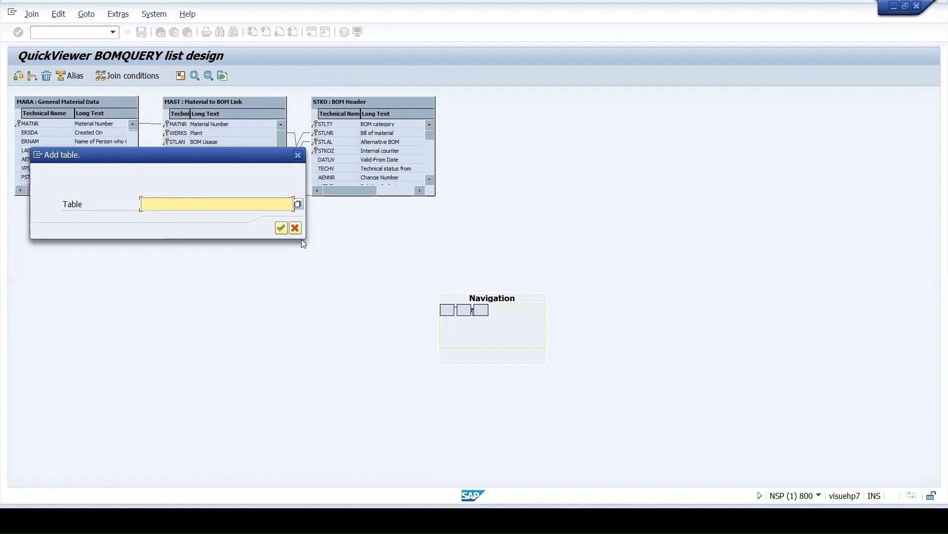
click(295, 228)
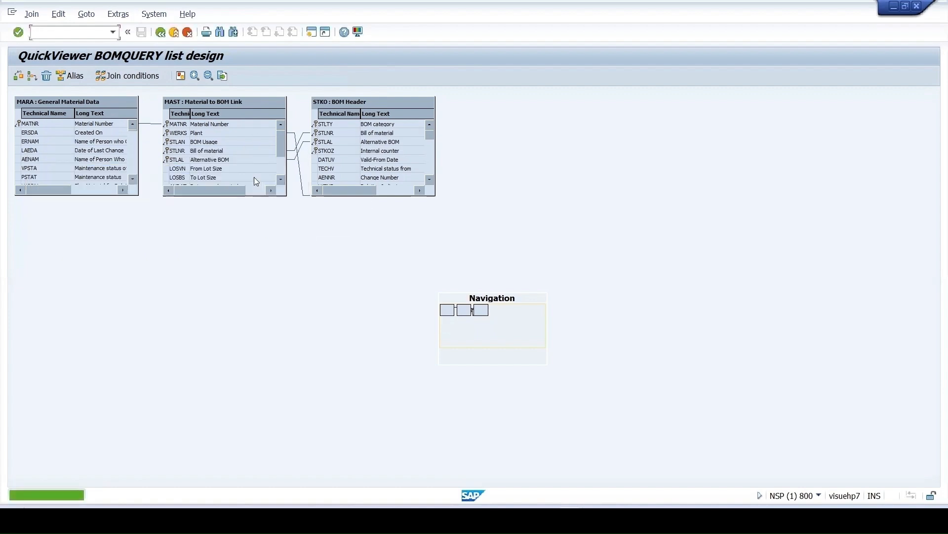
click(170, 32)
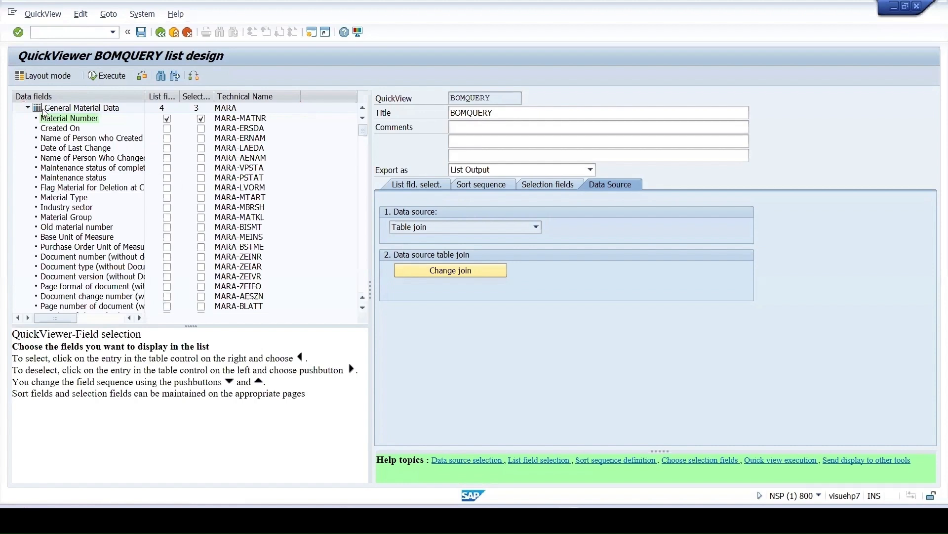
- Collapse General Material Data in the data fields tree and expand Material to BOM Link (MAST) to view its fields
click(27, 108)
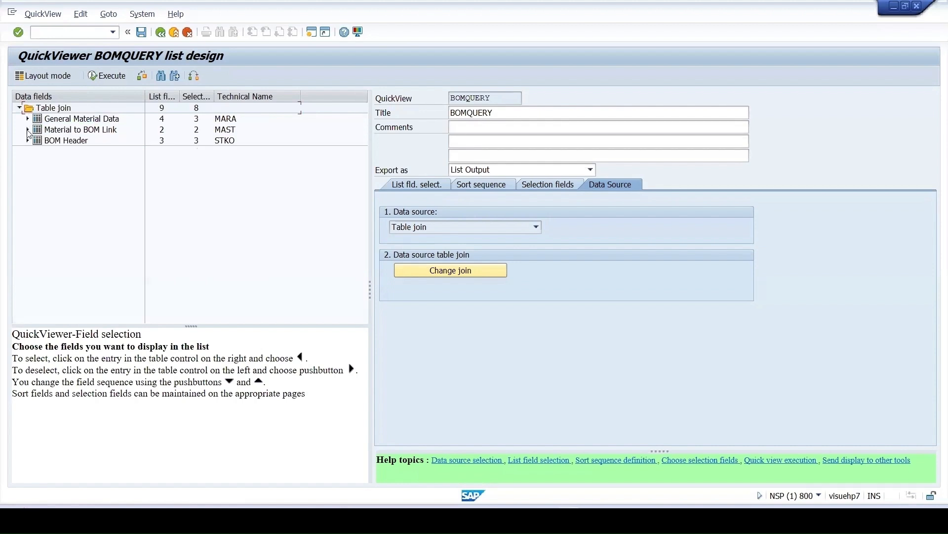
click(28, 130)
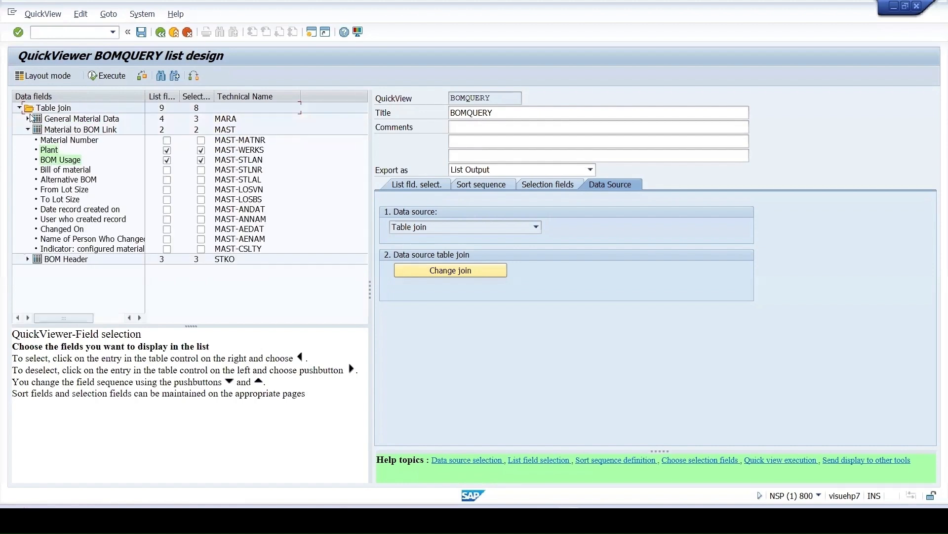